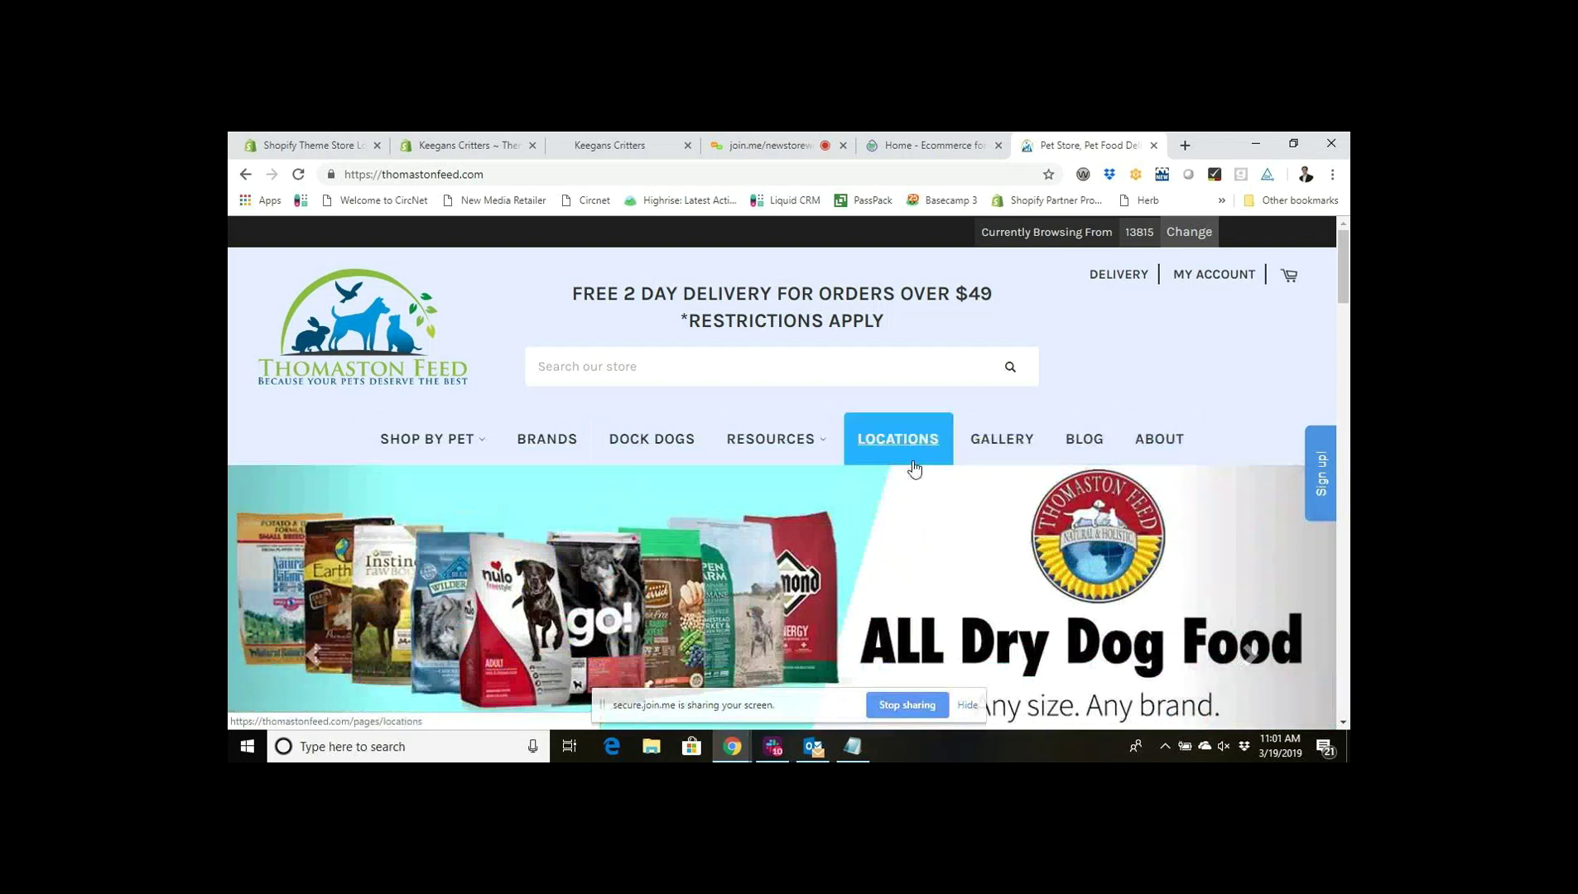
Browse the Thomaston Feed storefront's Resources and Shop By Pet pages, then return home.
left_click(810, 448)
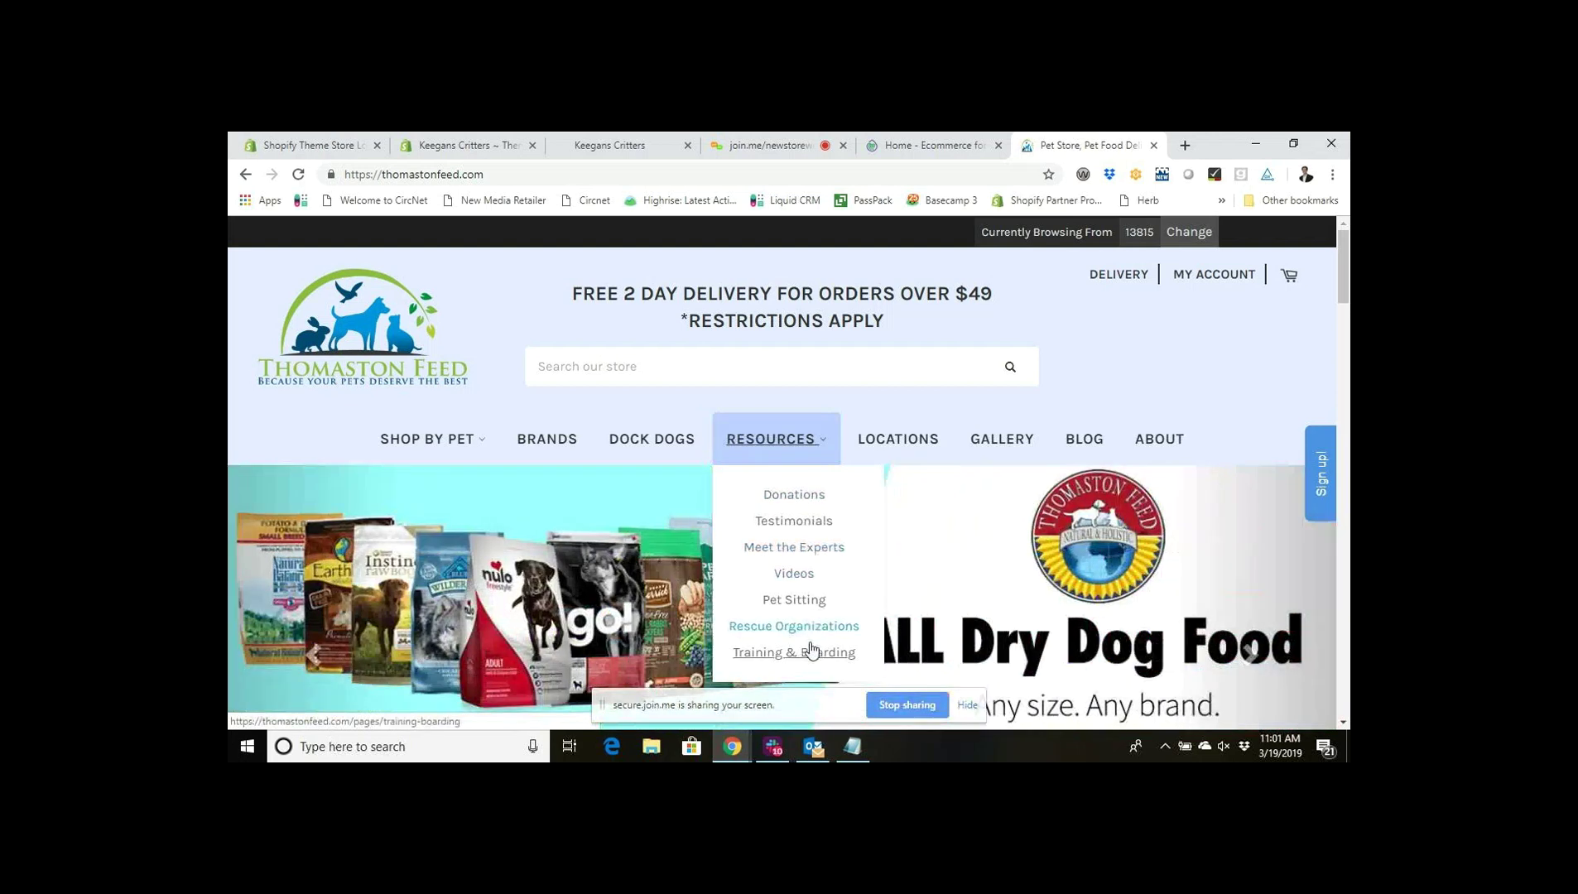
mouse_move(461, 438)
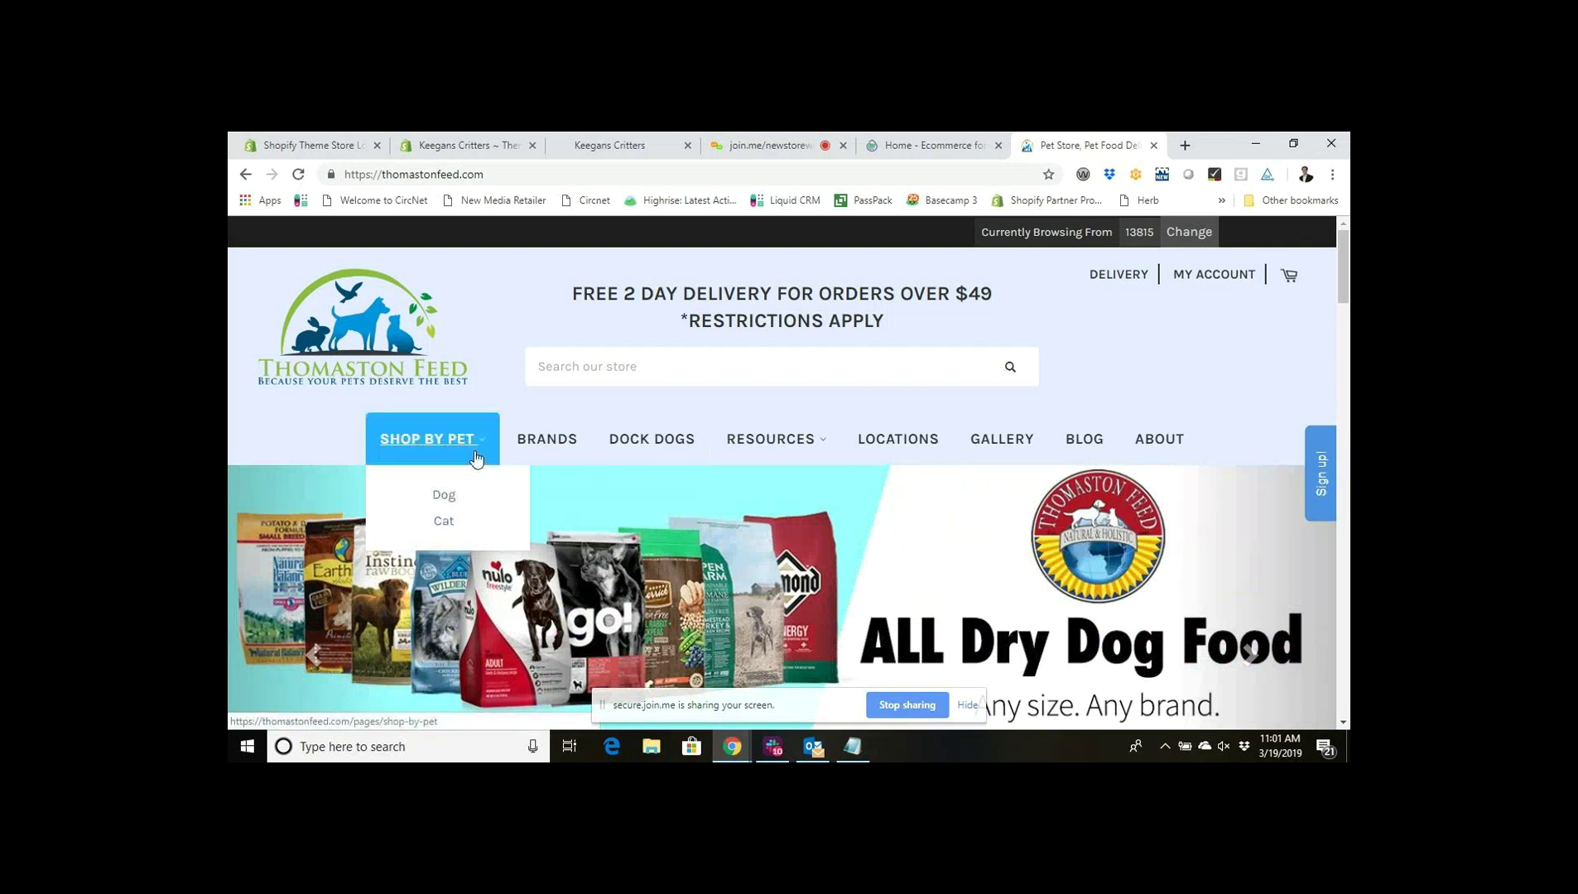
left_click(665, 439)
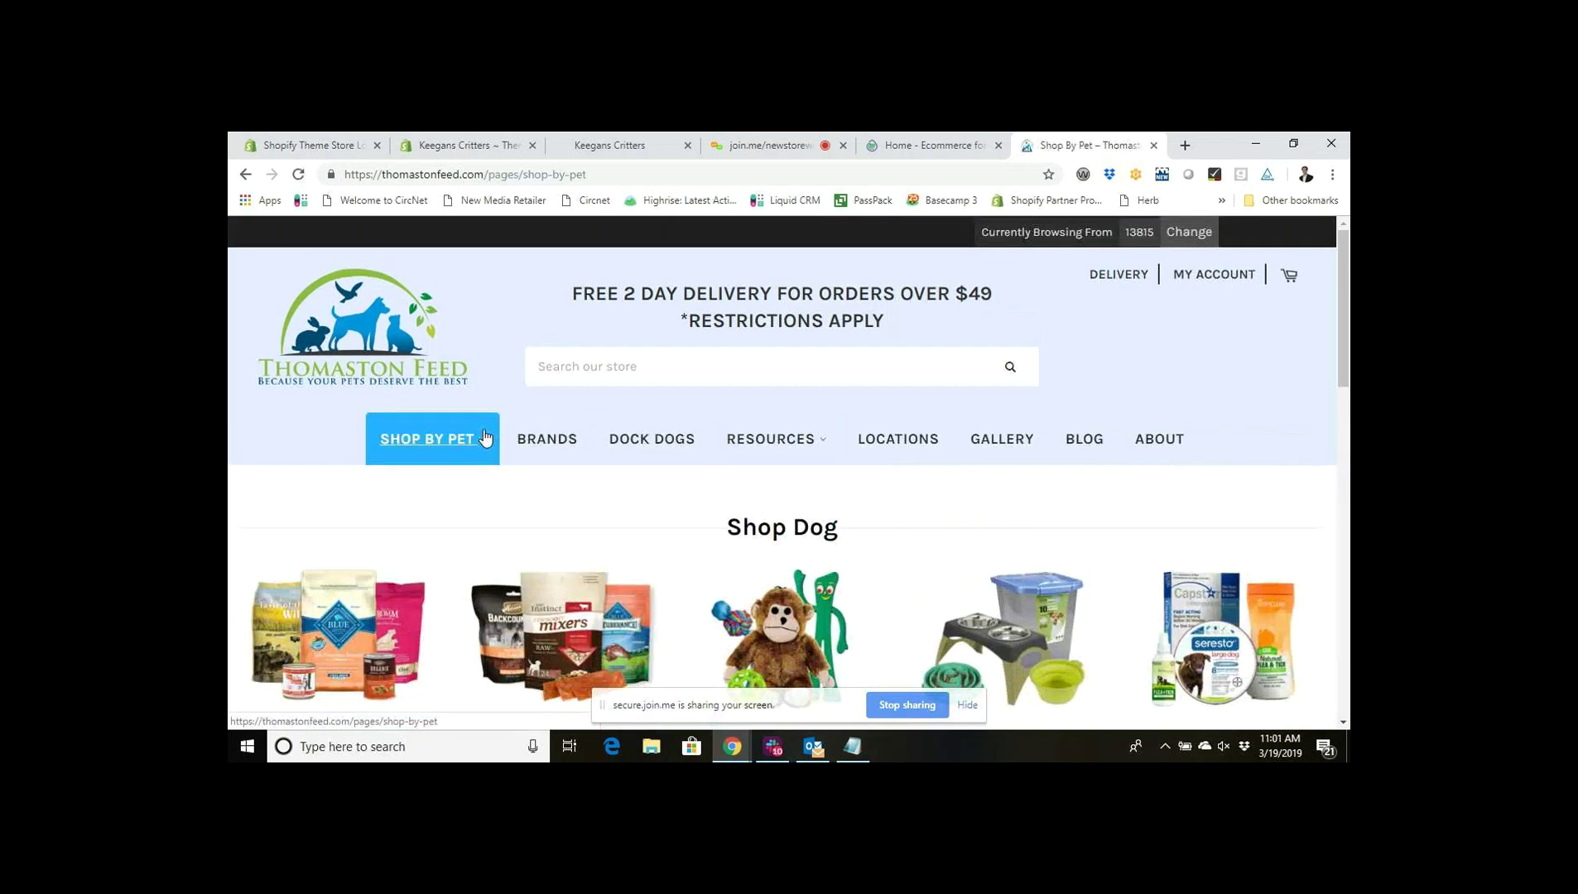
left_click(349, 333)
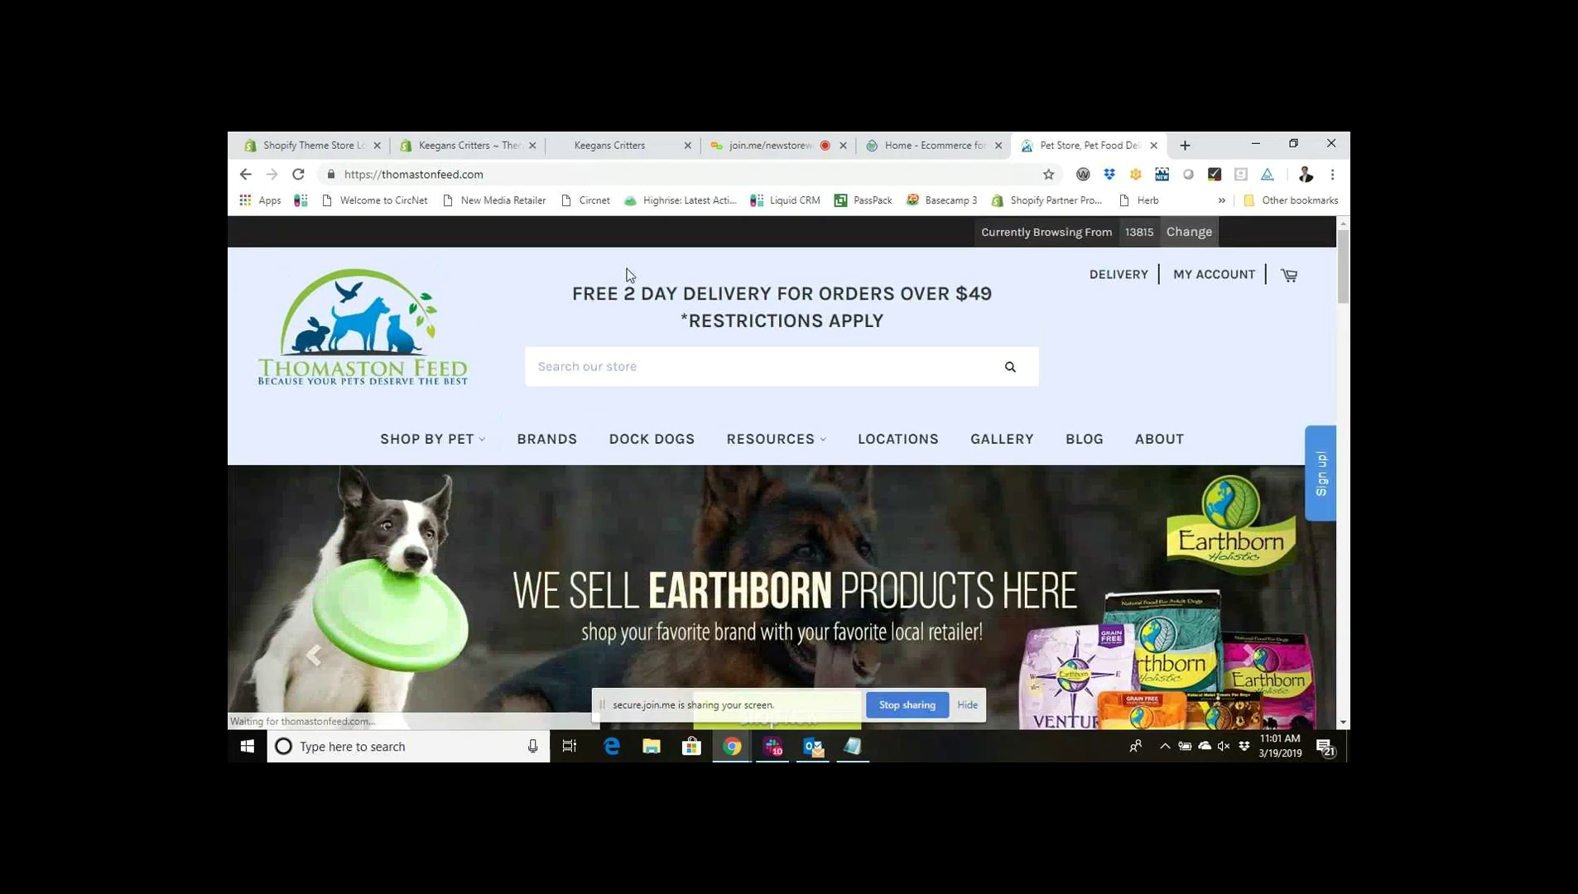
Check the current storefront preview from the themes admin, then go to Online Store > Navigation.
left_click(491, 148)
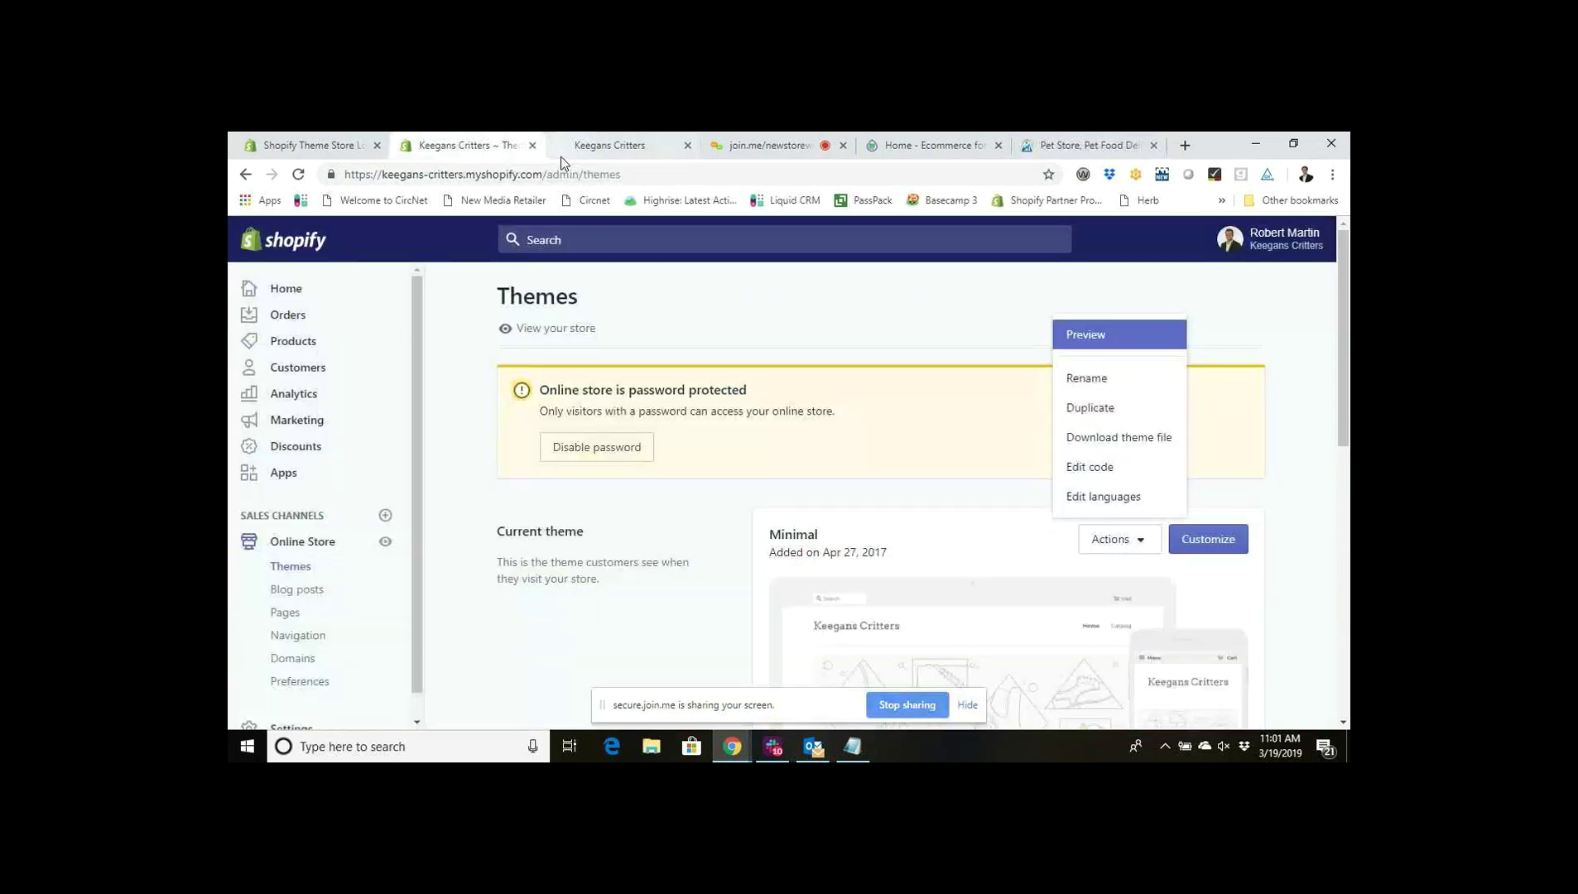
left_click(582, 155)
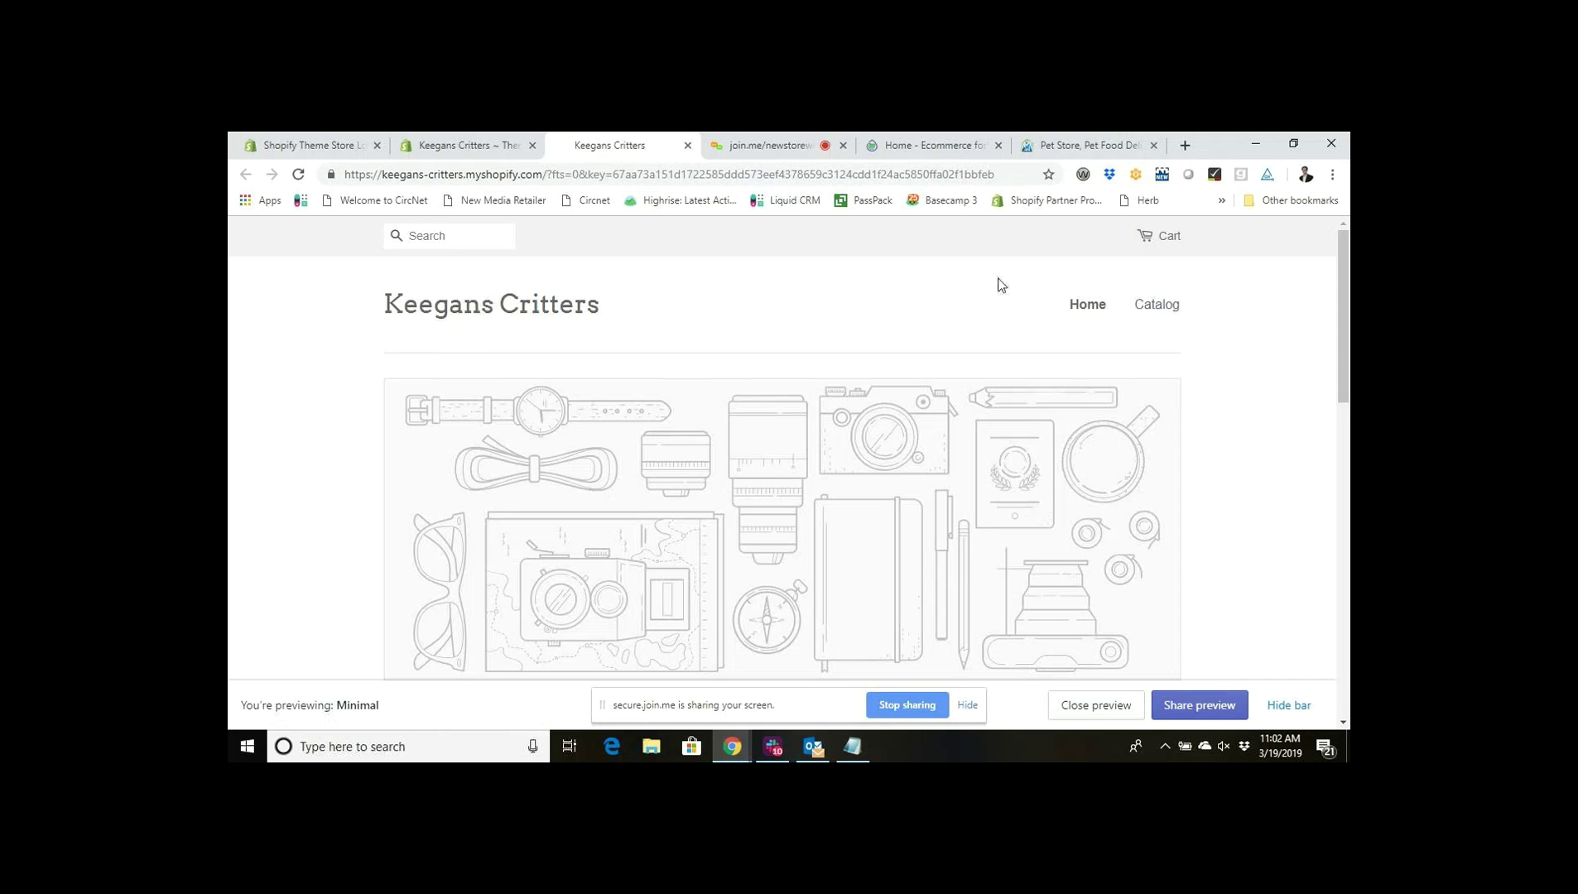
left_click(466, 146)
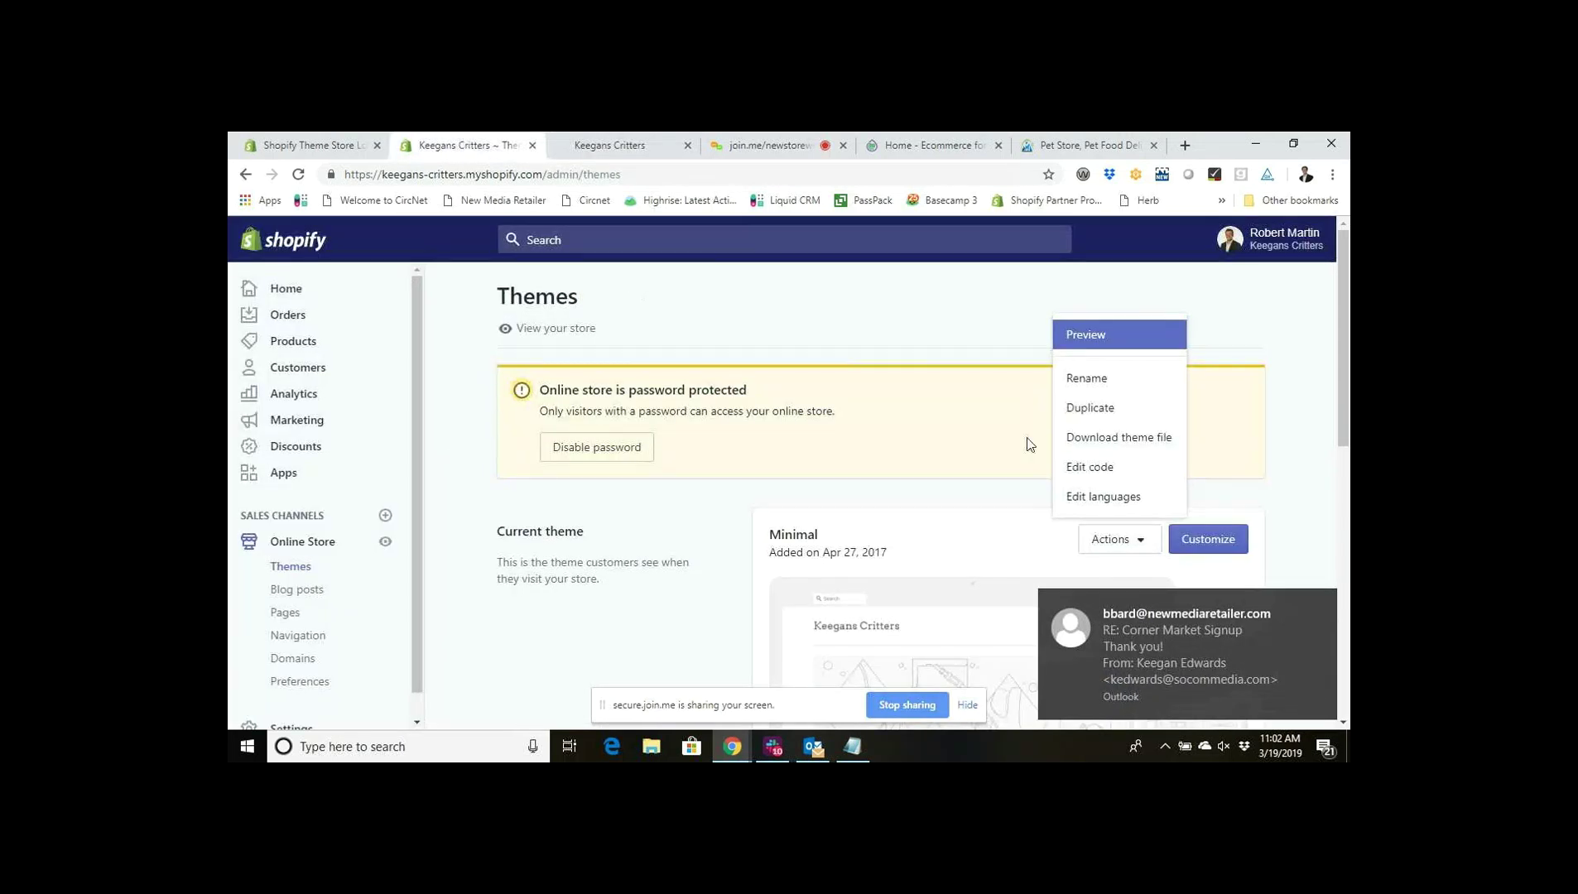
scroll(718, 386, "down", 1)
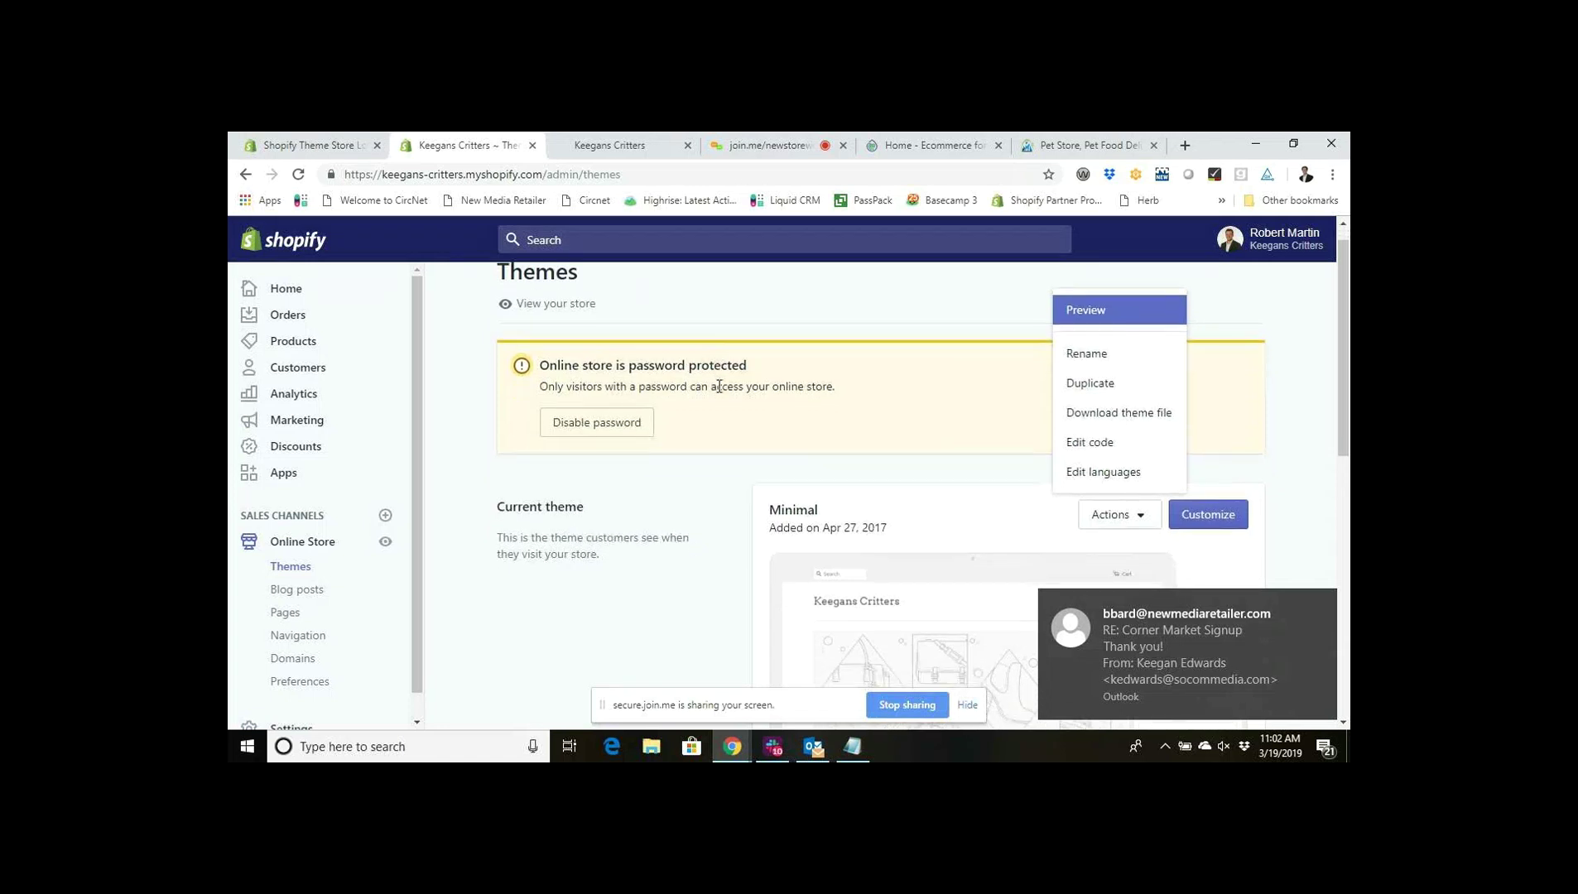
left_click(324, 543)
scroll(325, 543, "down", 1)
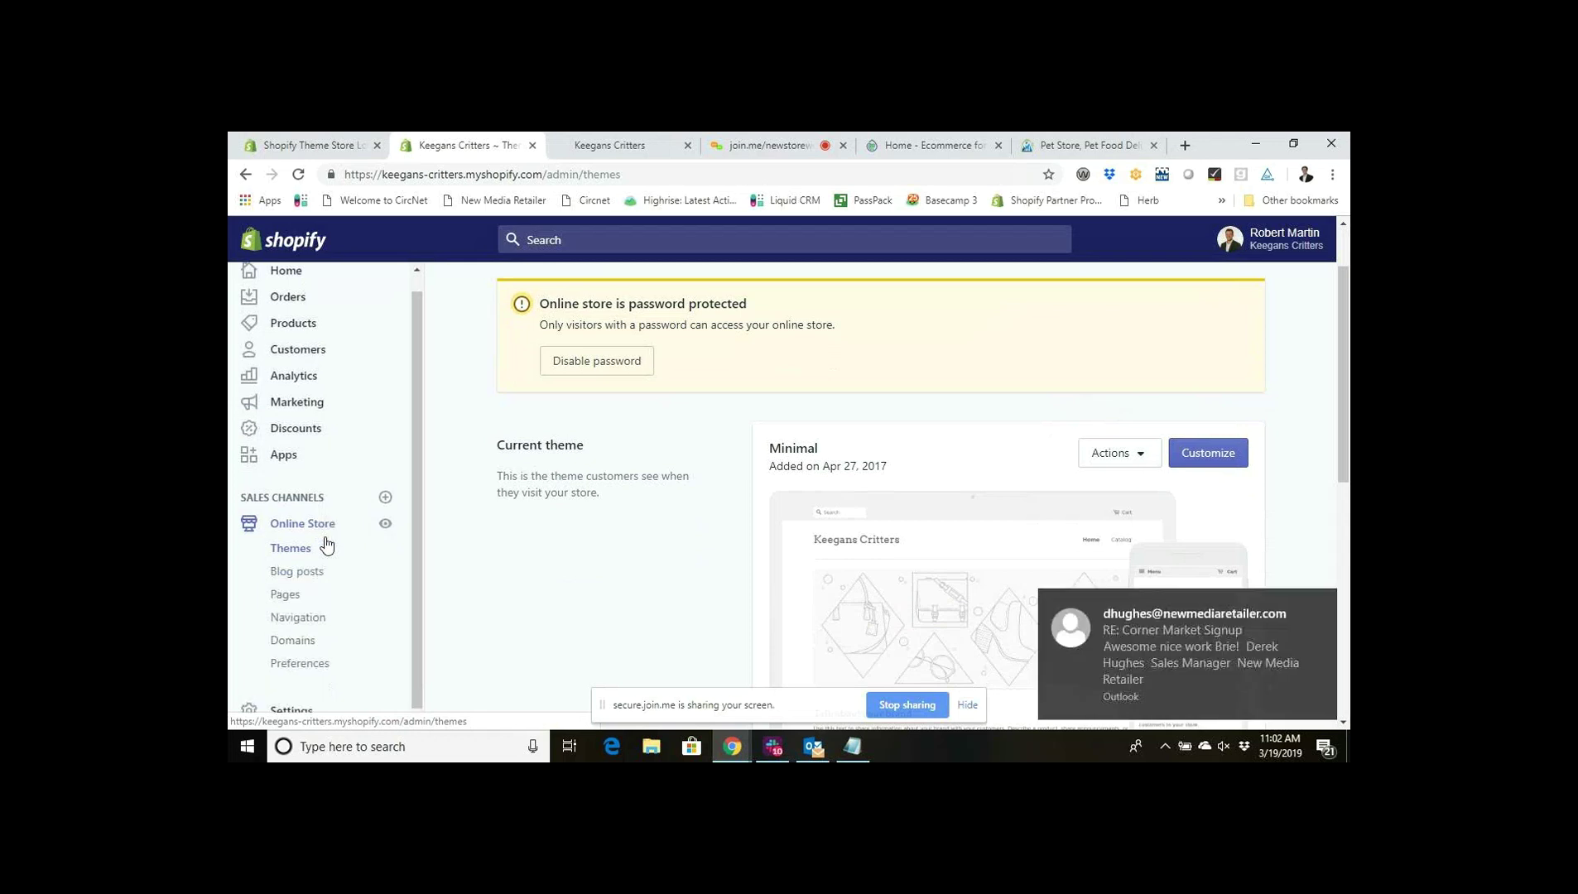
left_click(295, 610)
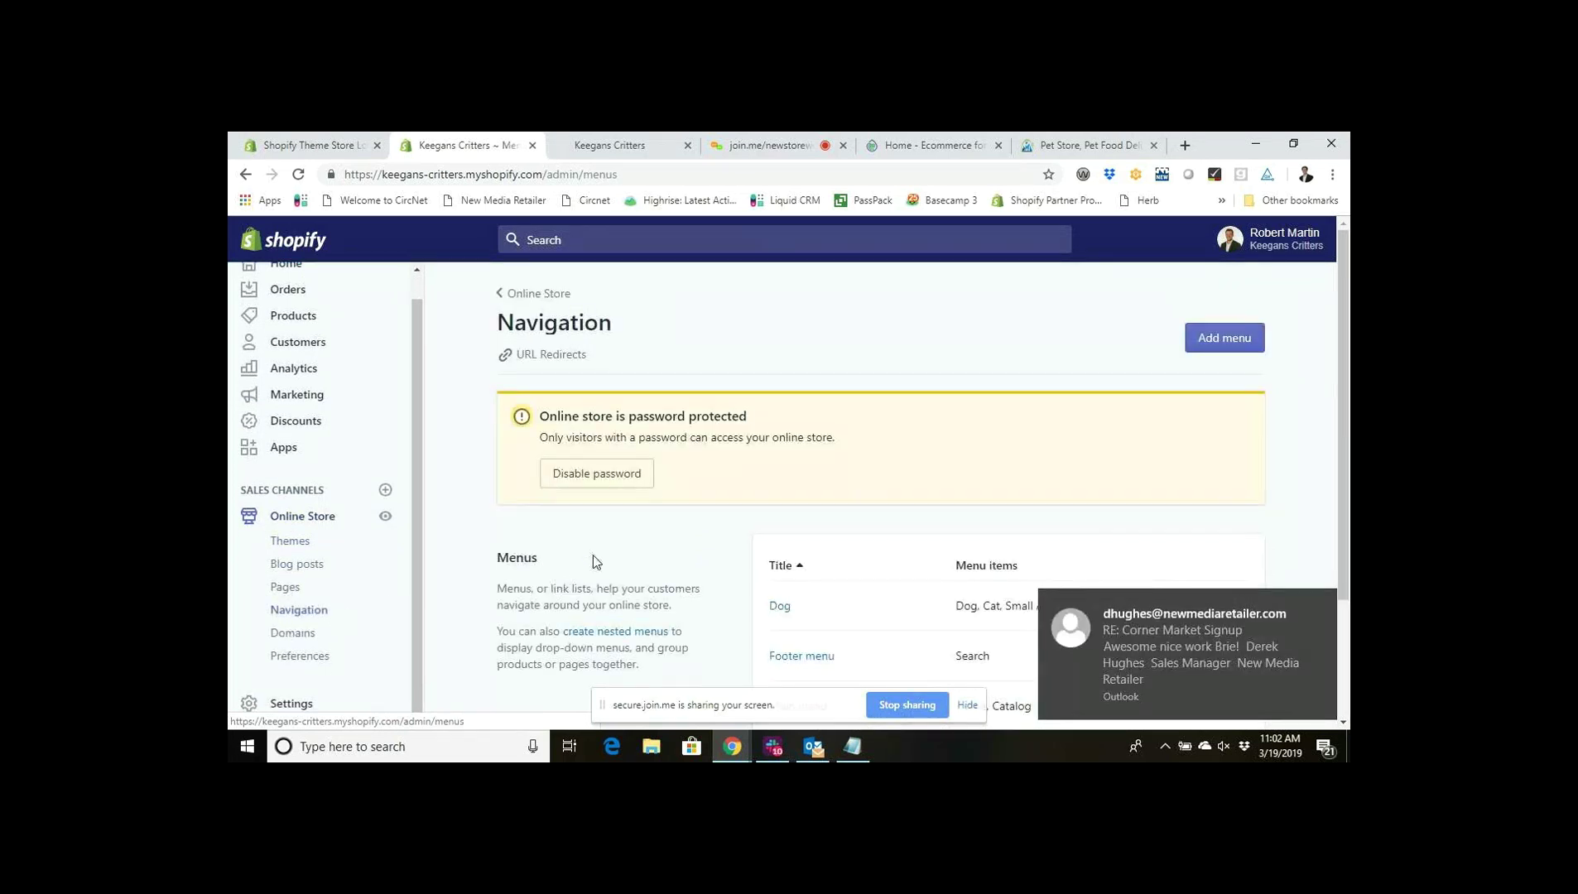
Open Main menu from the Menus list and scroll to its Home and Catalog items.
scroll(612, 557, "down", 2)
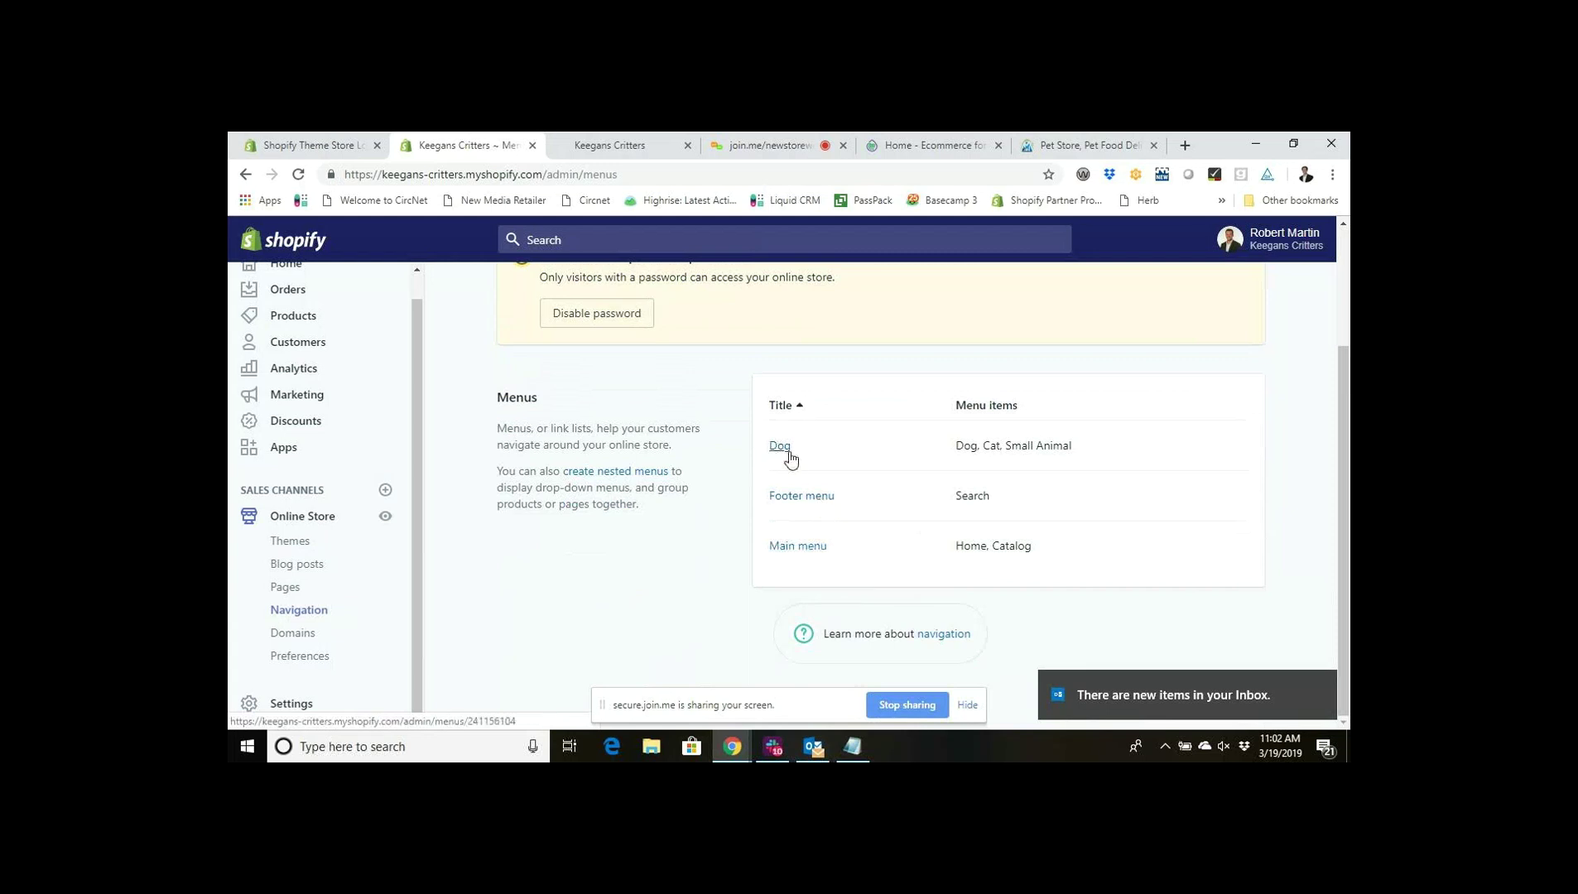
left_click(798, 546)
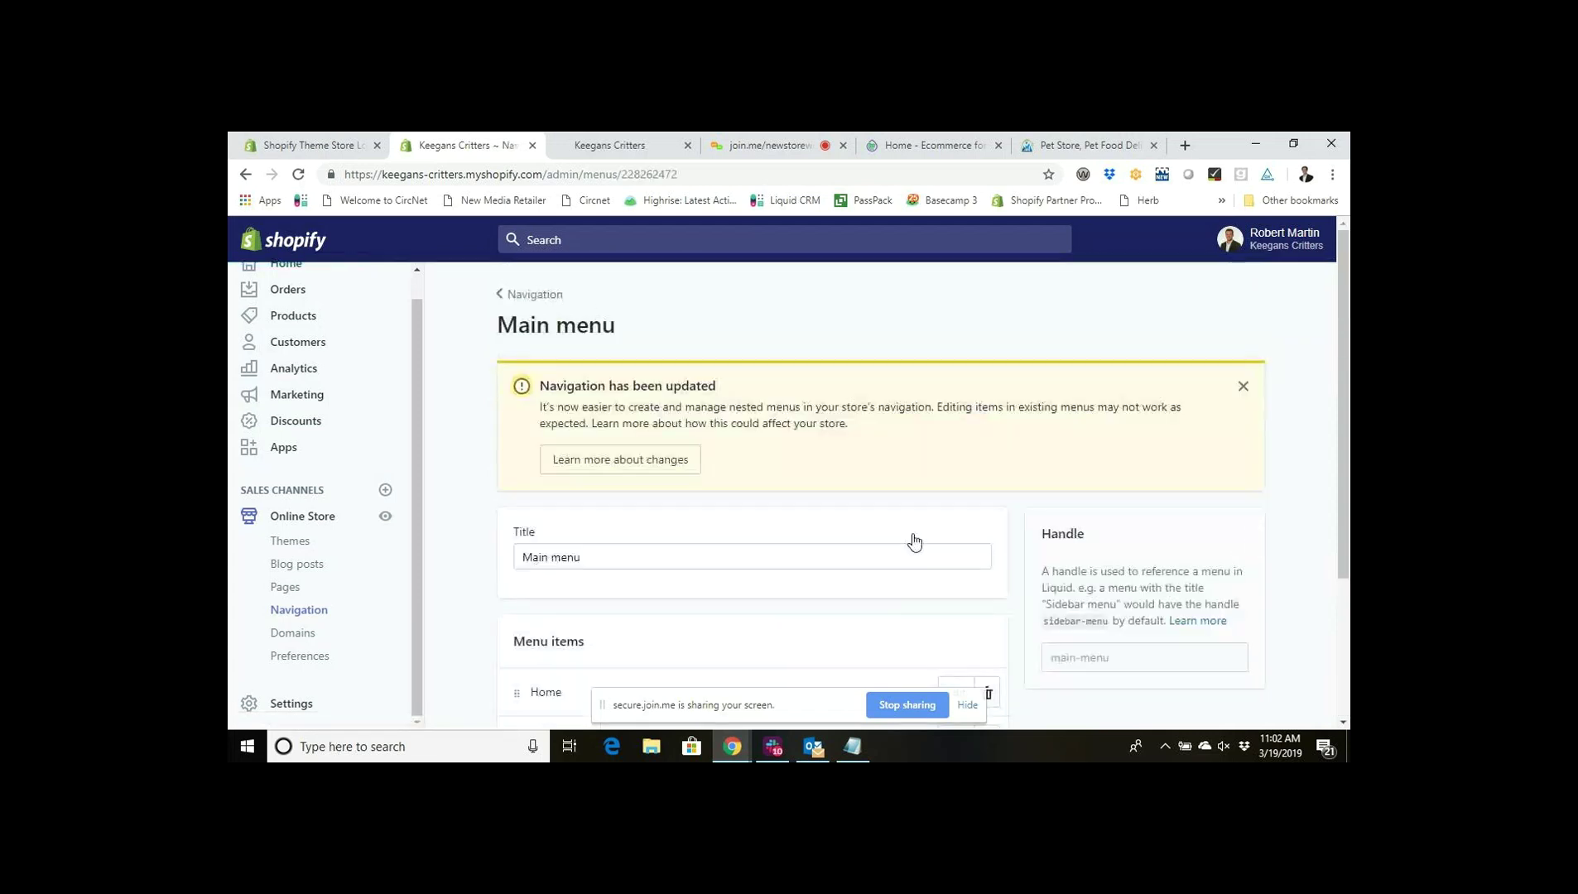
scroll(656, 488, "down", 3)
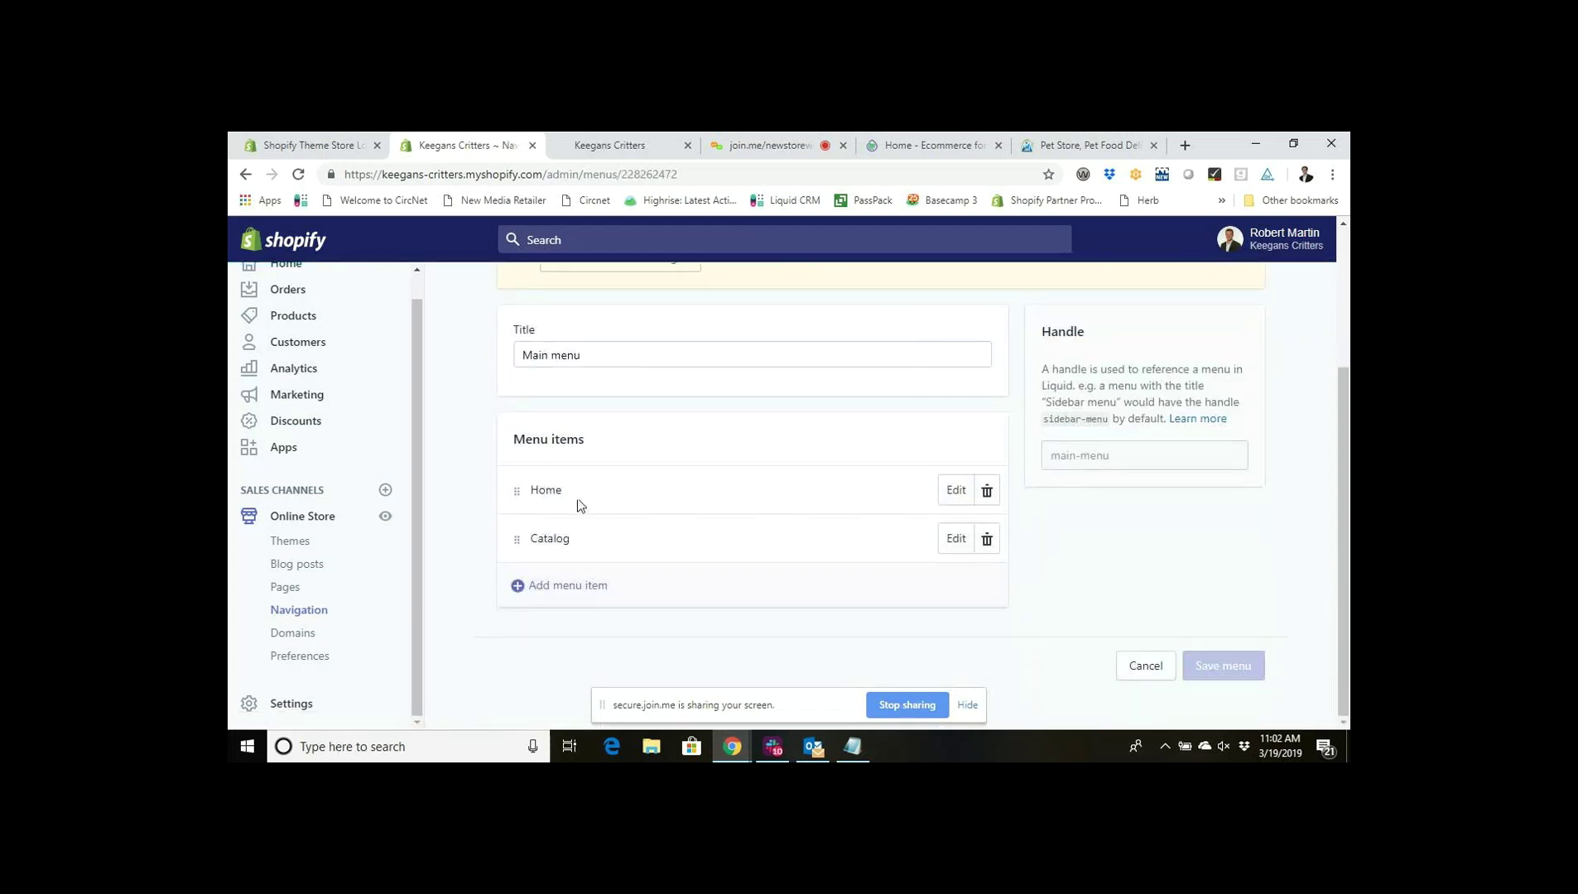
Add a 'Dog Food' menu item linked to Collections > Dog Food.
left_click(586, 592)
left_click(662, 477)
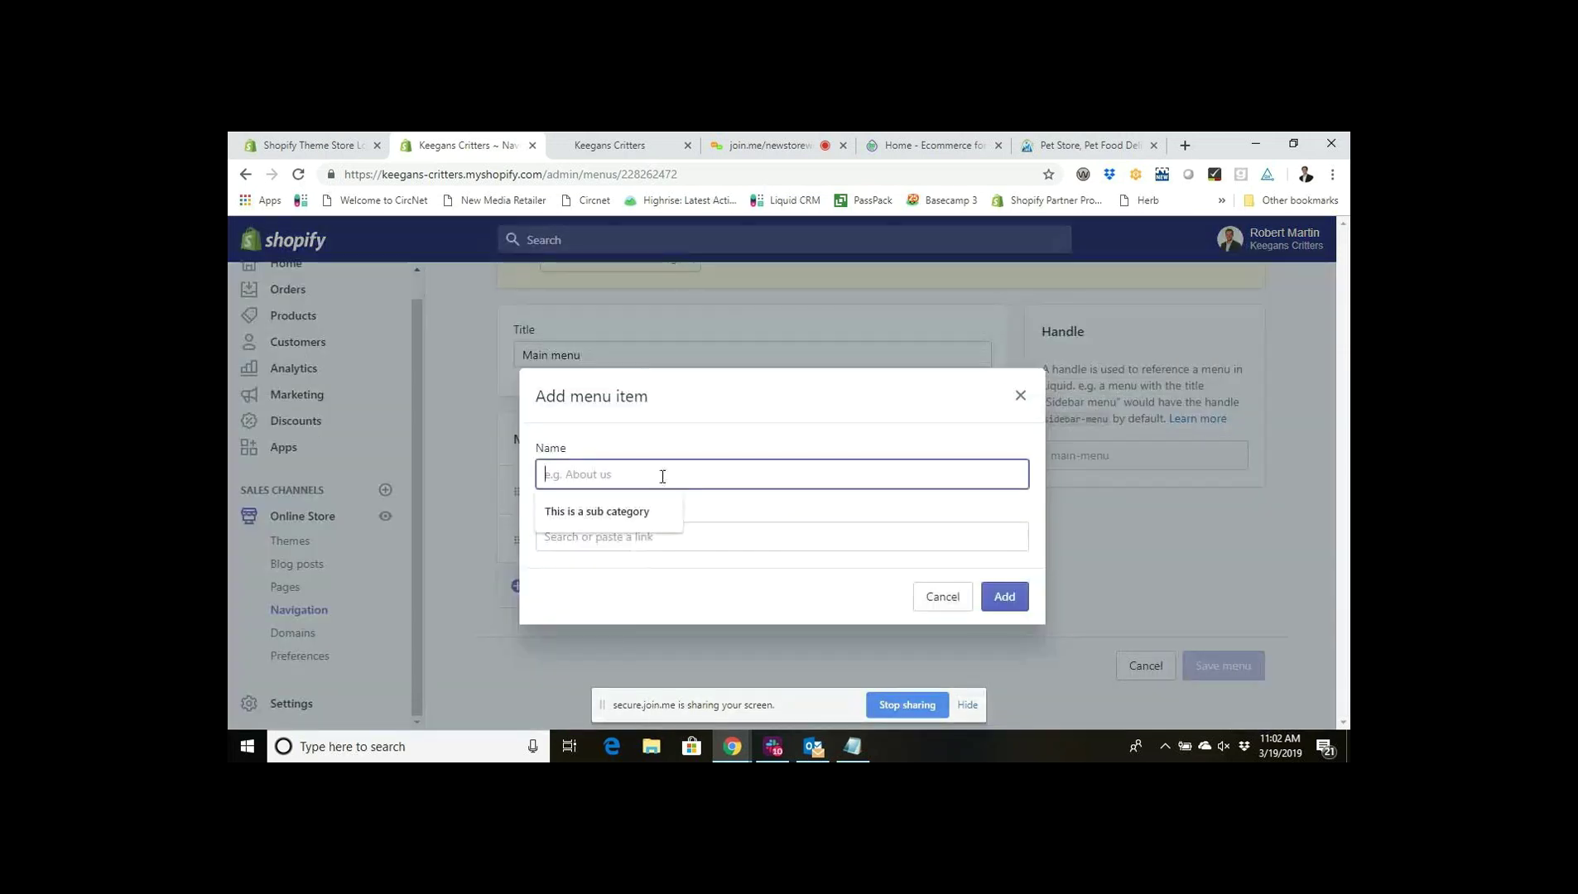
type("Dog Food")
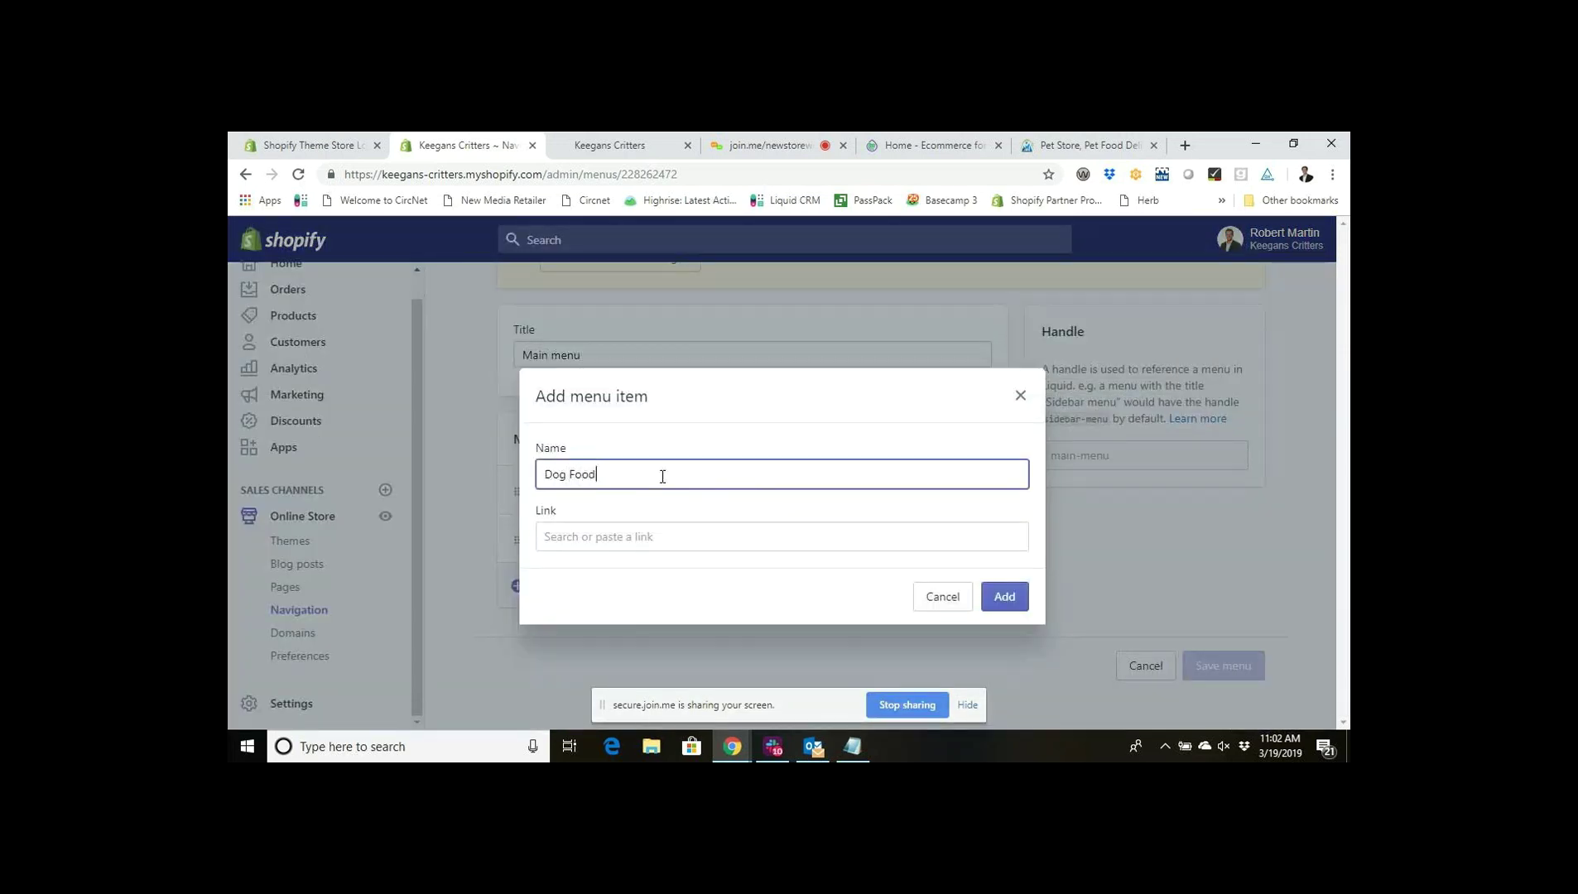
left_click(639, 537)
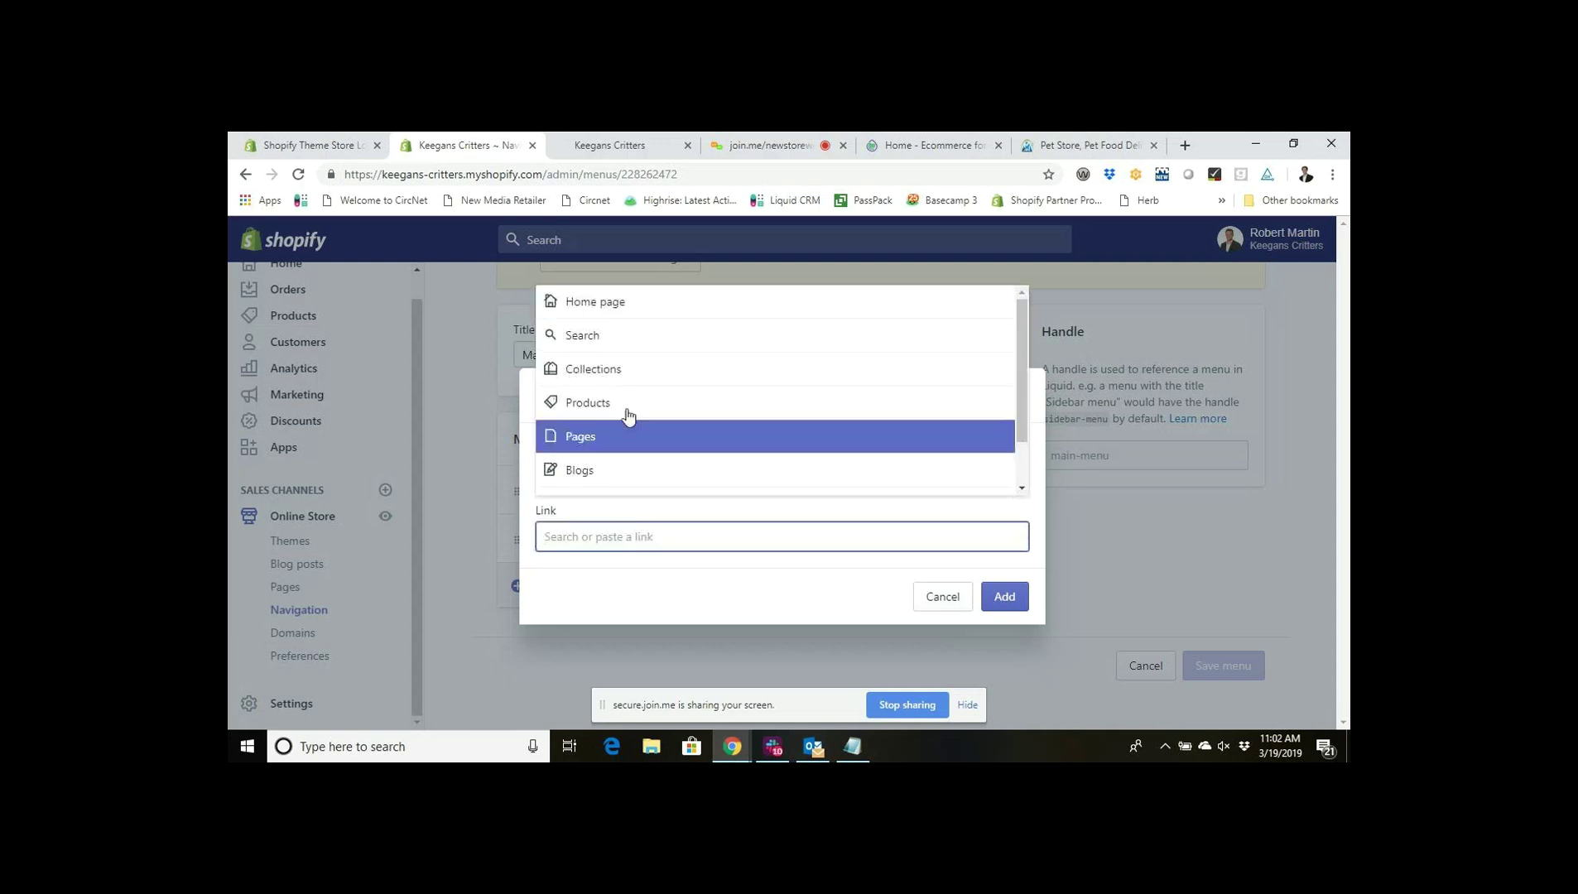
left_click(627, 379)
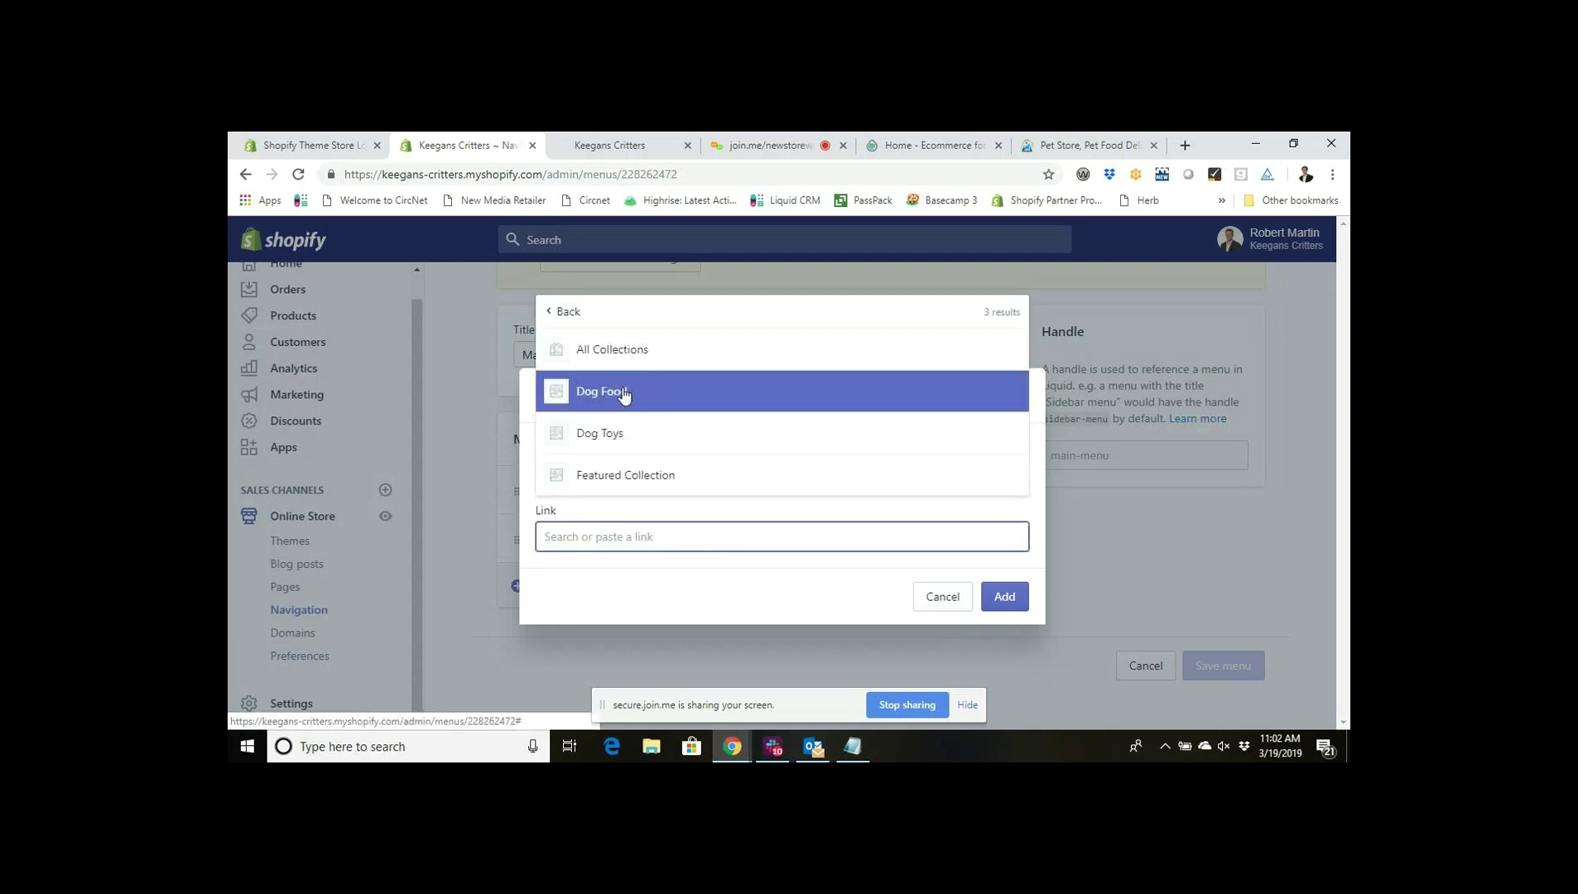
left_click(623, 390)
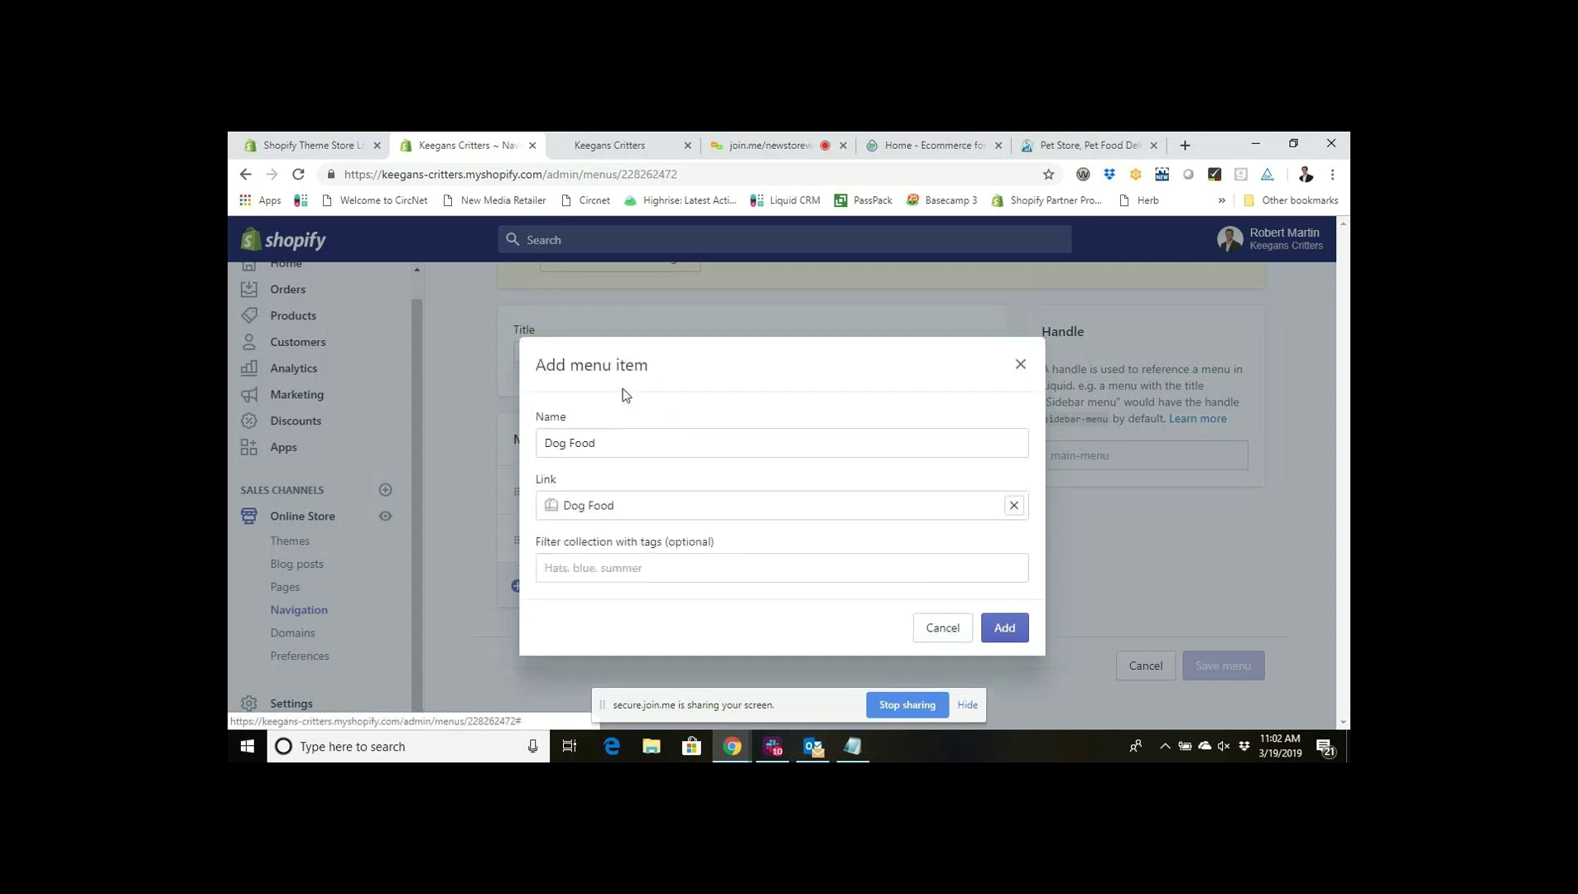
left_click(1005, 628)
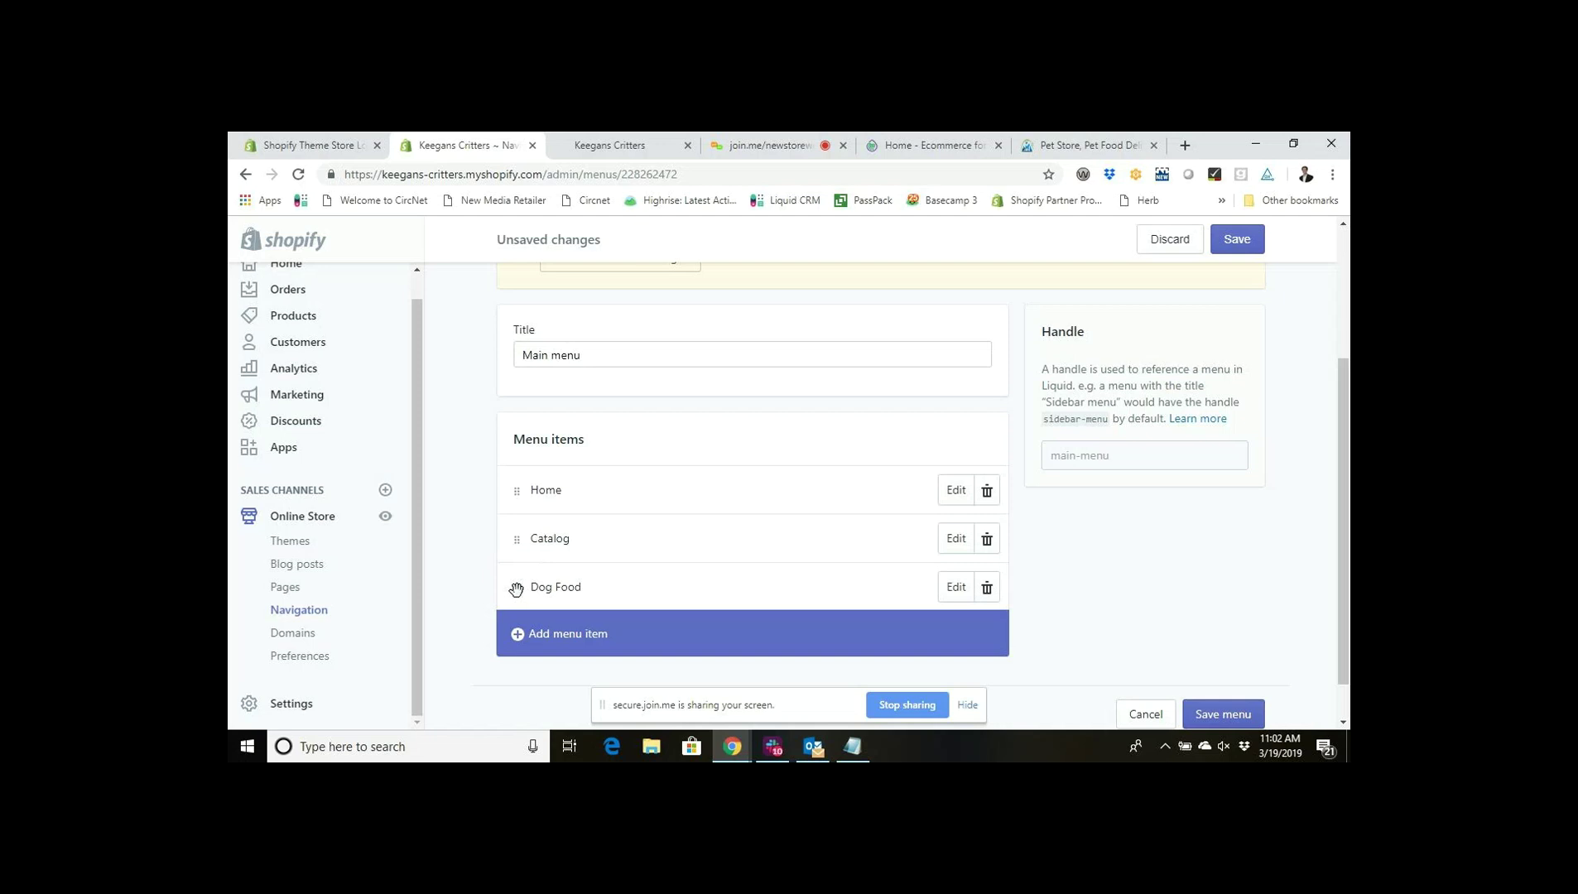
Drag Dog Food under Catalog, enable nested navigation, and save the Main menu.
left_click_drag(516, 588, 556, 591)
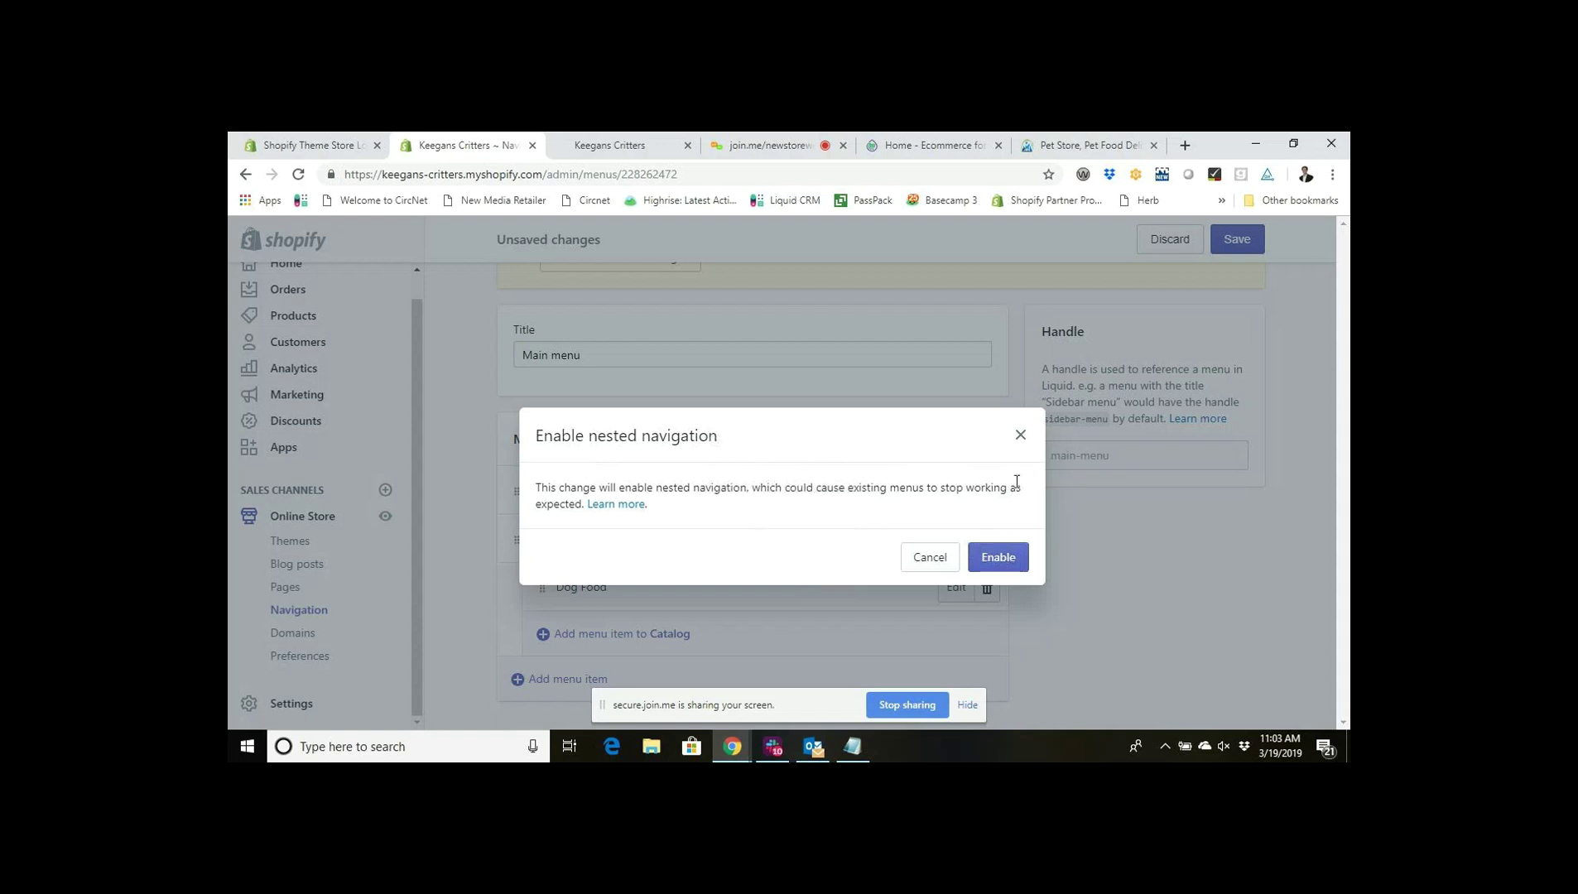
left_click(998, 563)
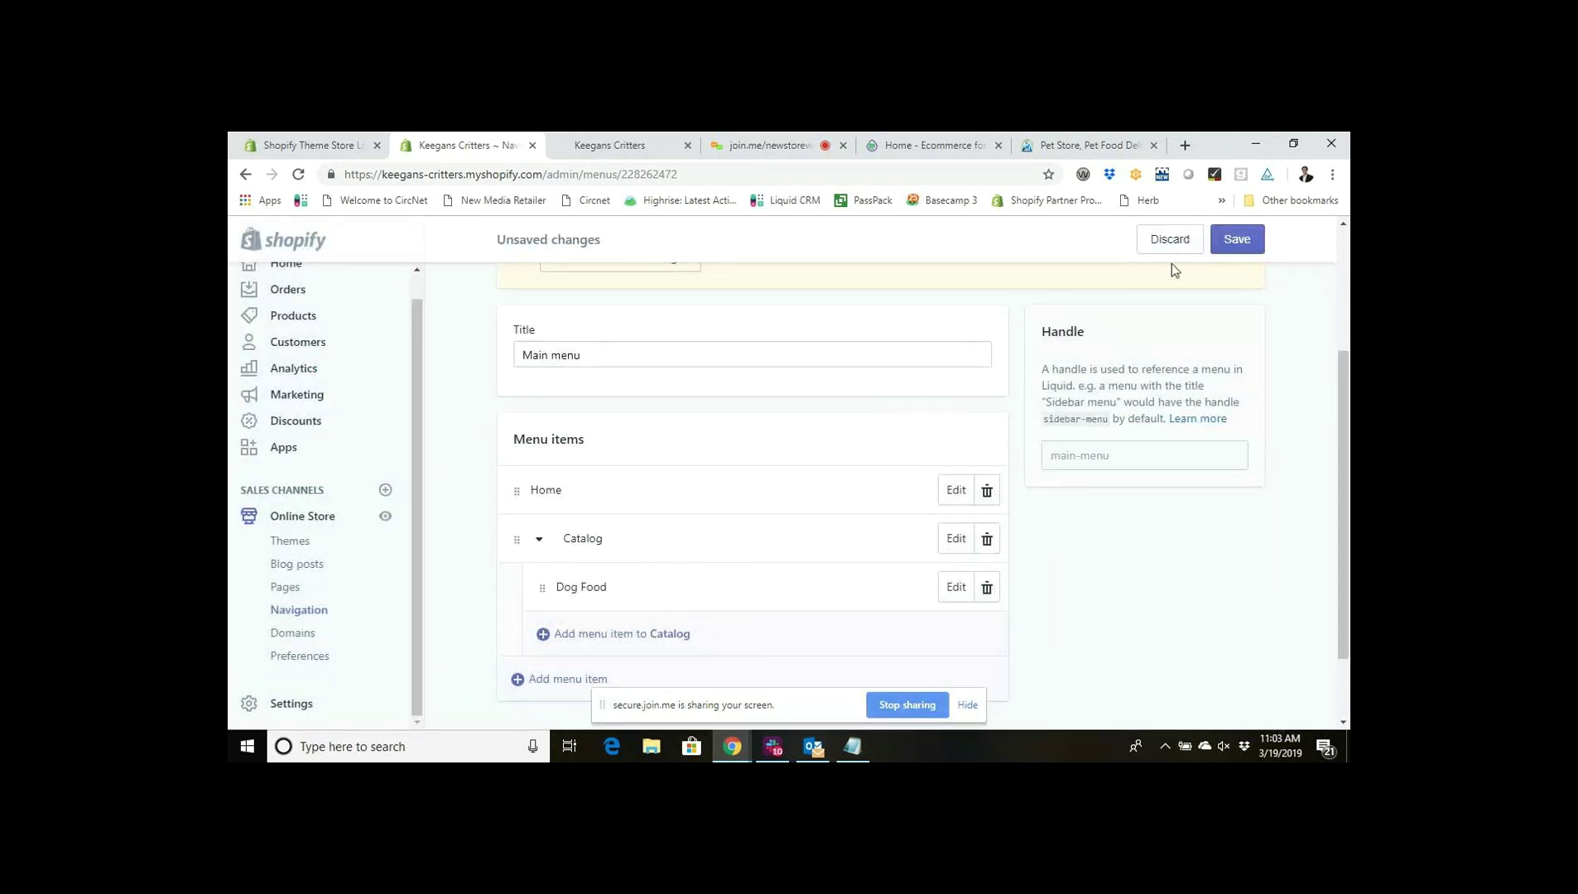
left_click(1236, 242)
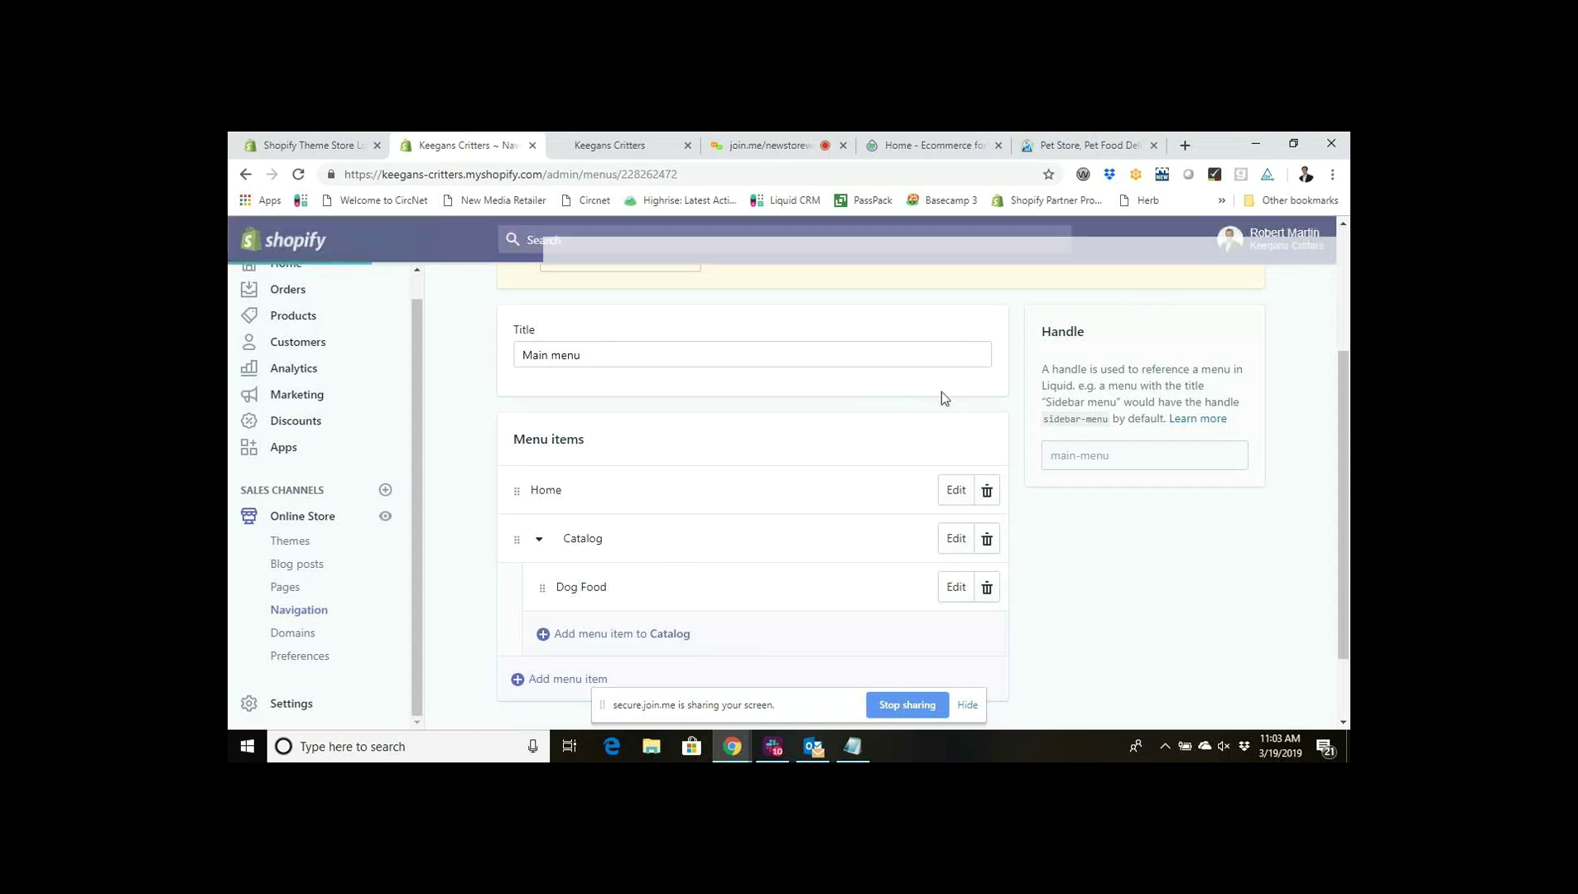
Reload the storefront preview, confirm Catalog's dropdown opens the Dog Food collection, then return to admin.
left_click(620, 150)
left_click(298, 174)
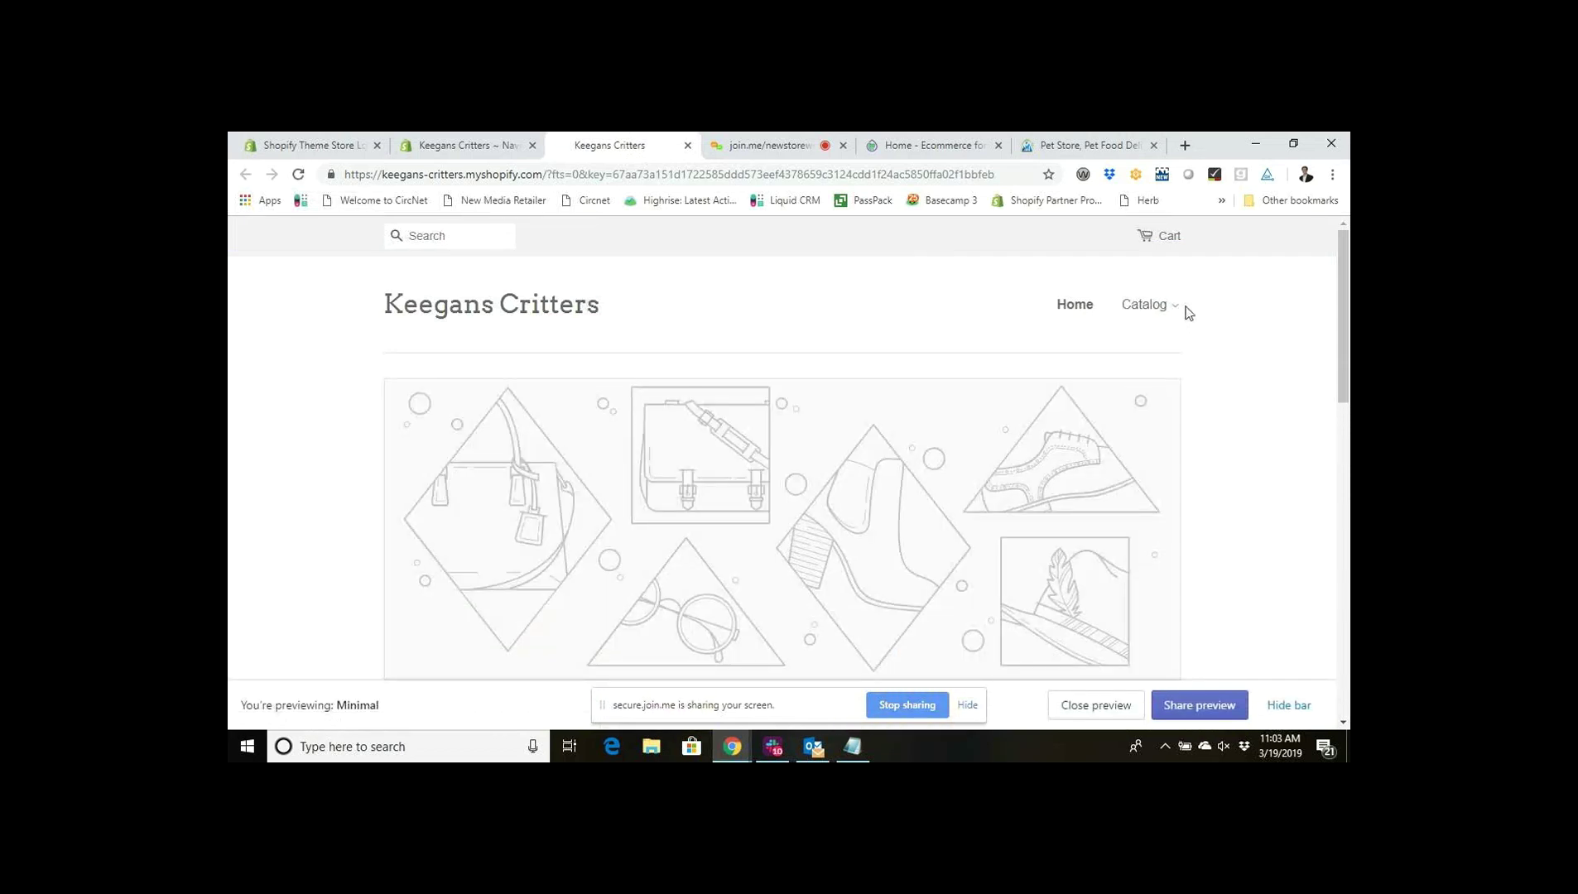
mouse_move(1180, 310)
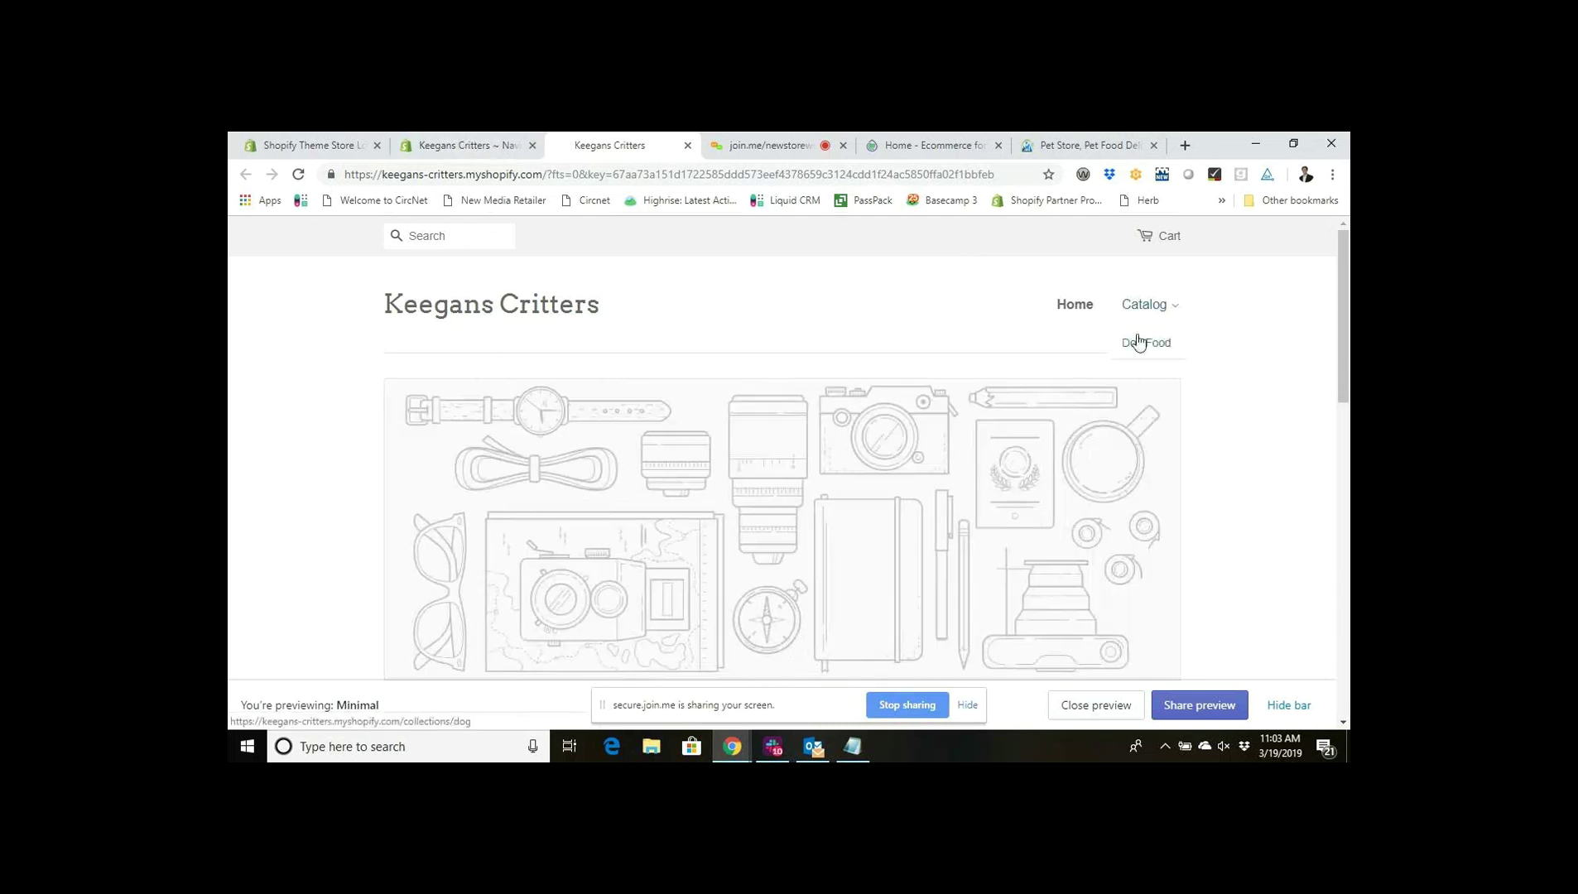
left_click(1145, 342)
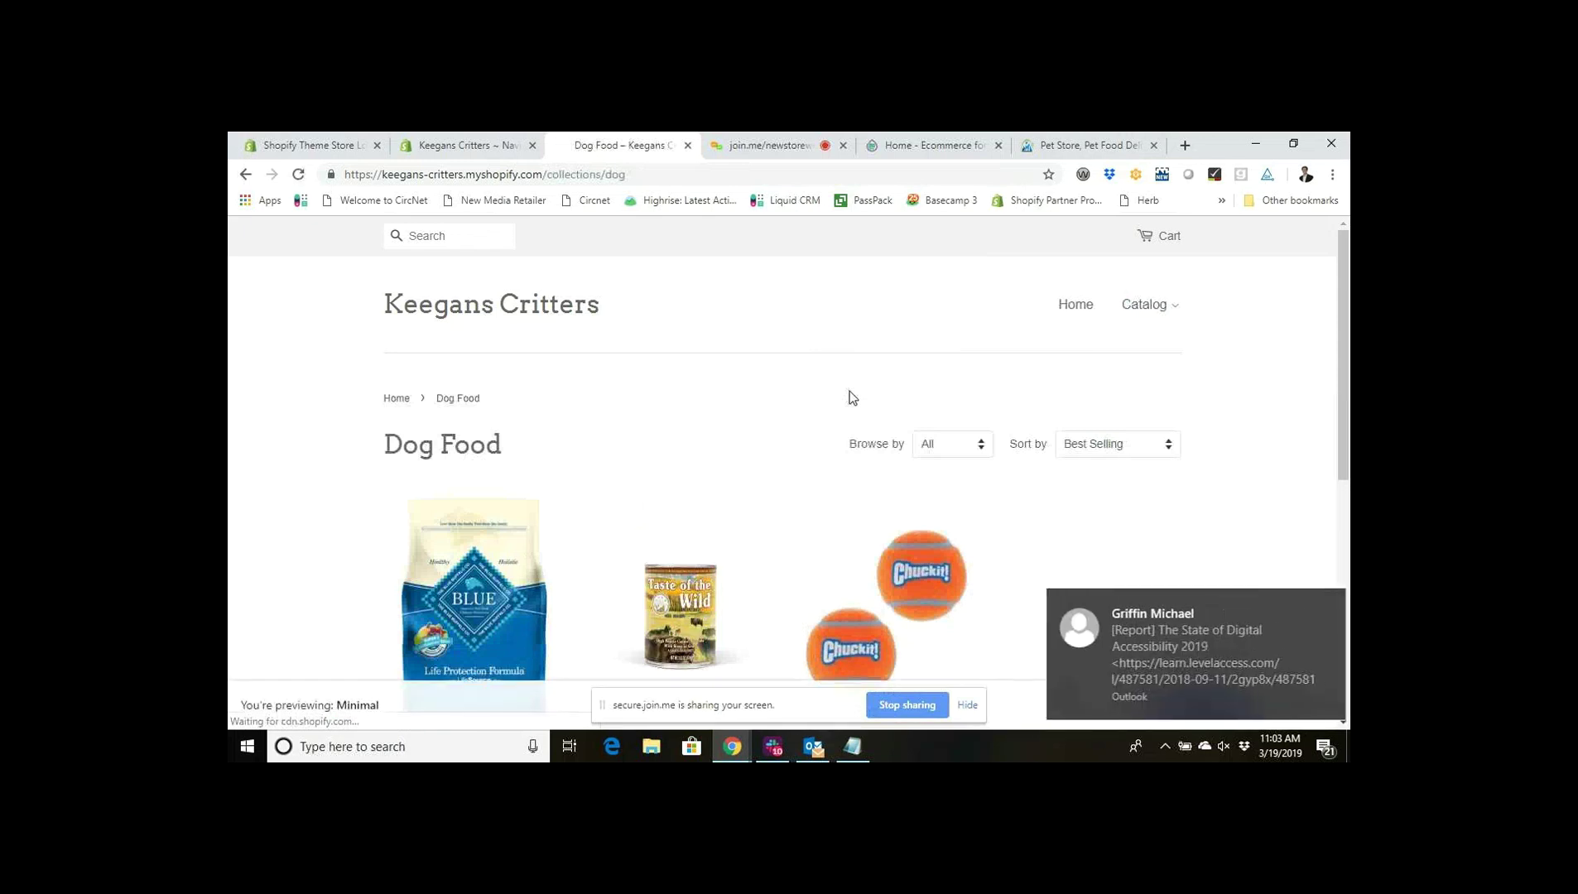
left_click(455, 149)
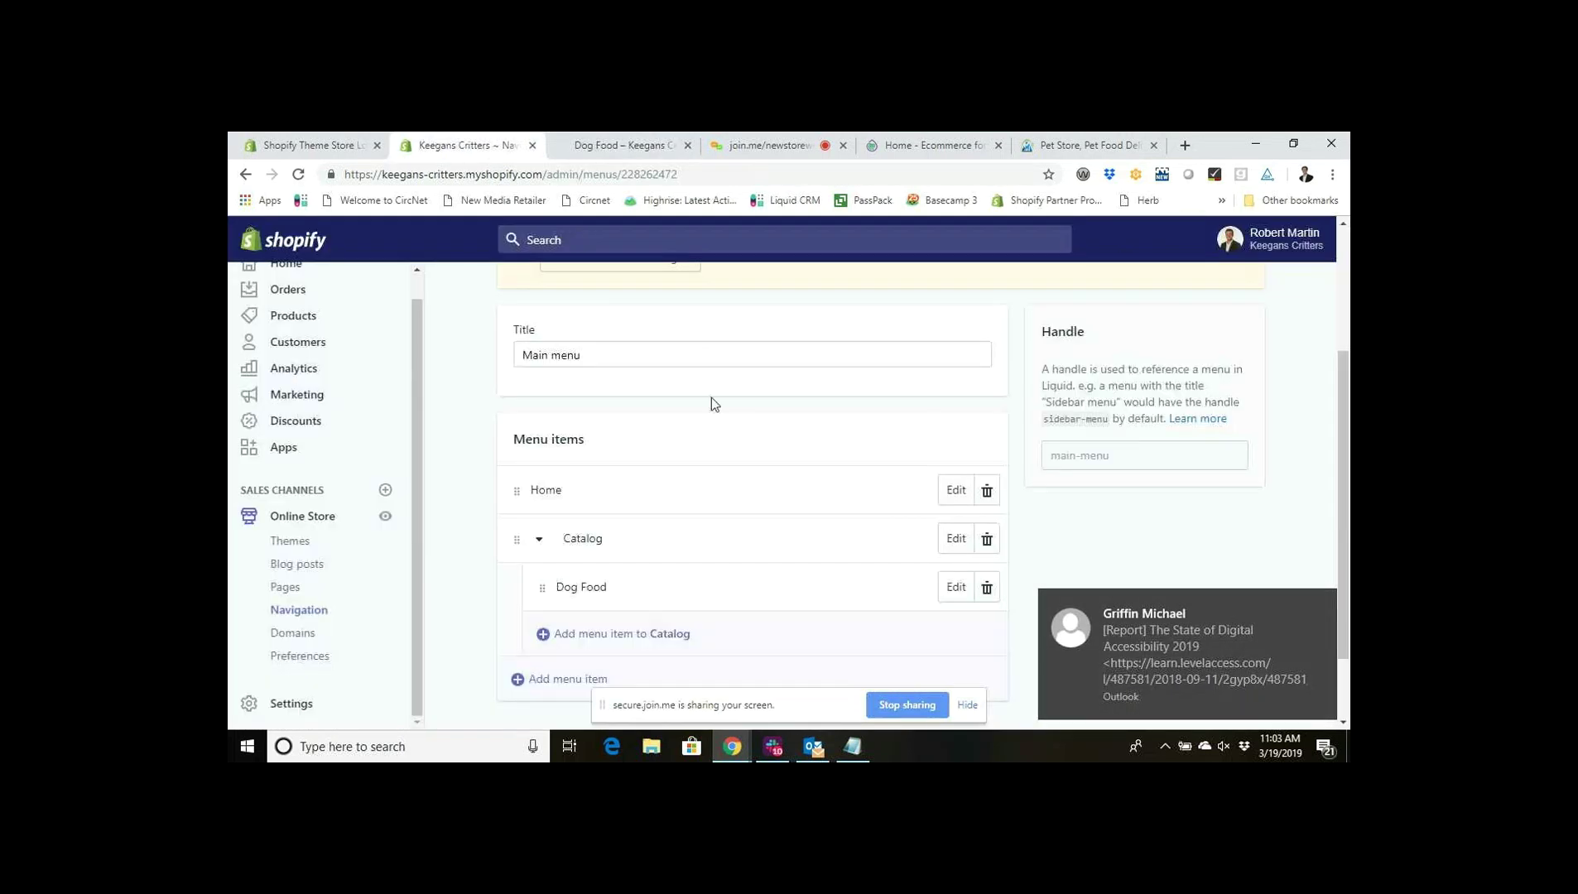
scroll(723, 413, "up", 1)
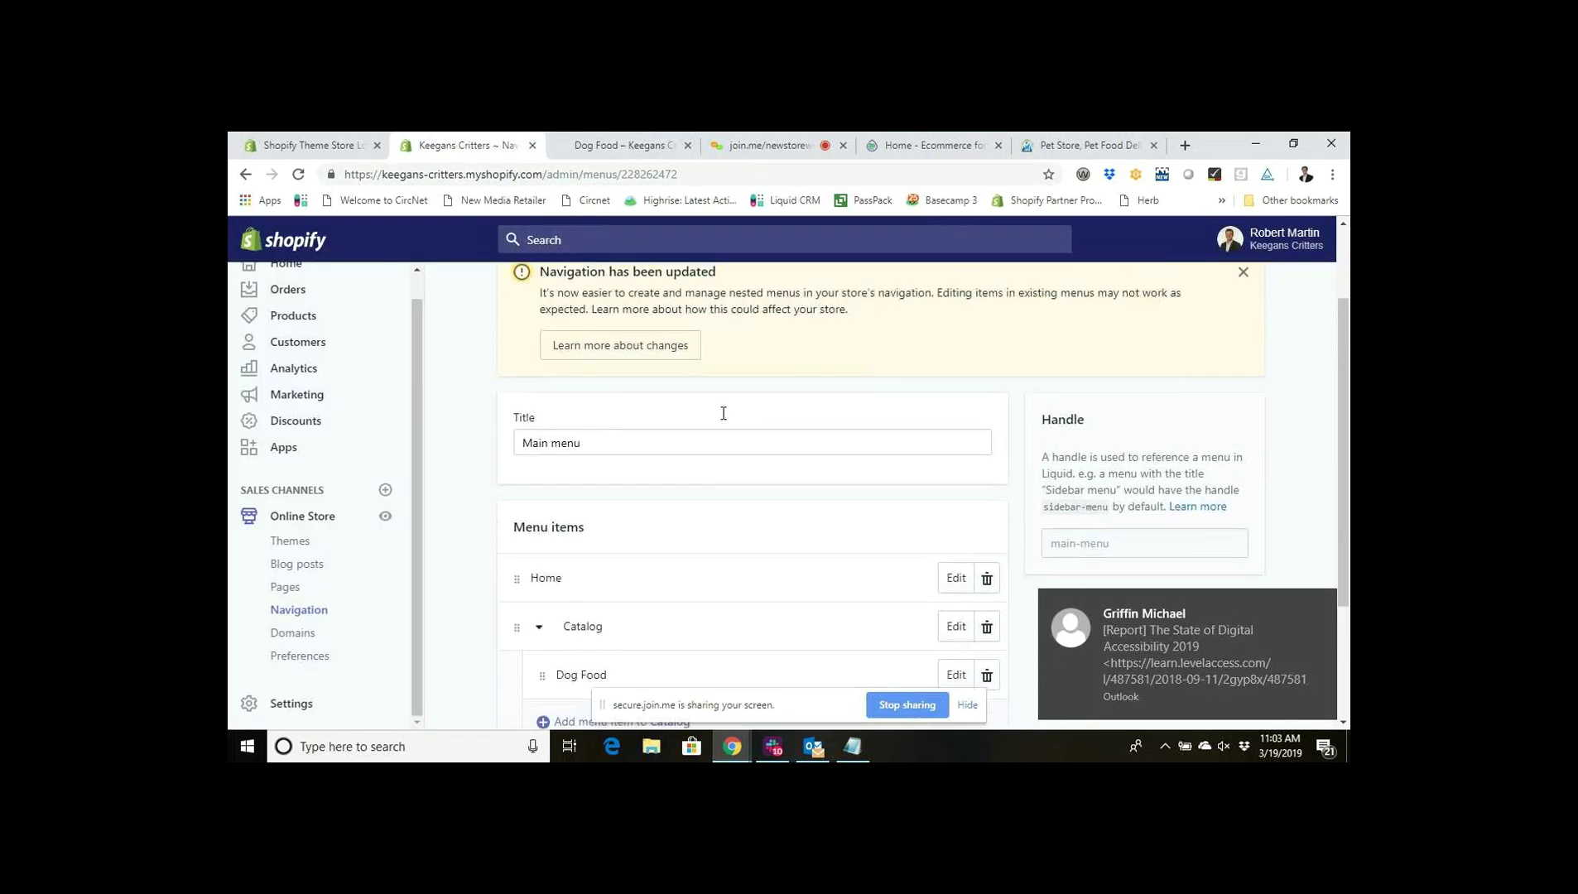
Start a new menu item under Catalog and name it 'Dog Toys'.
scroll(723, 421, "up", 1)
scroll(723, 414, "down", 3)
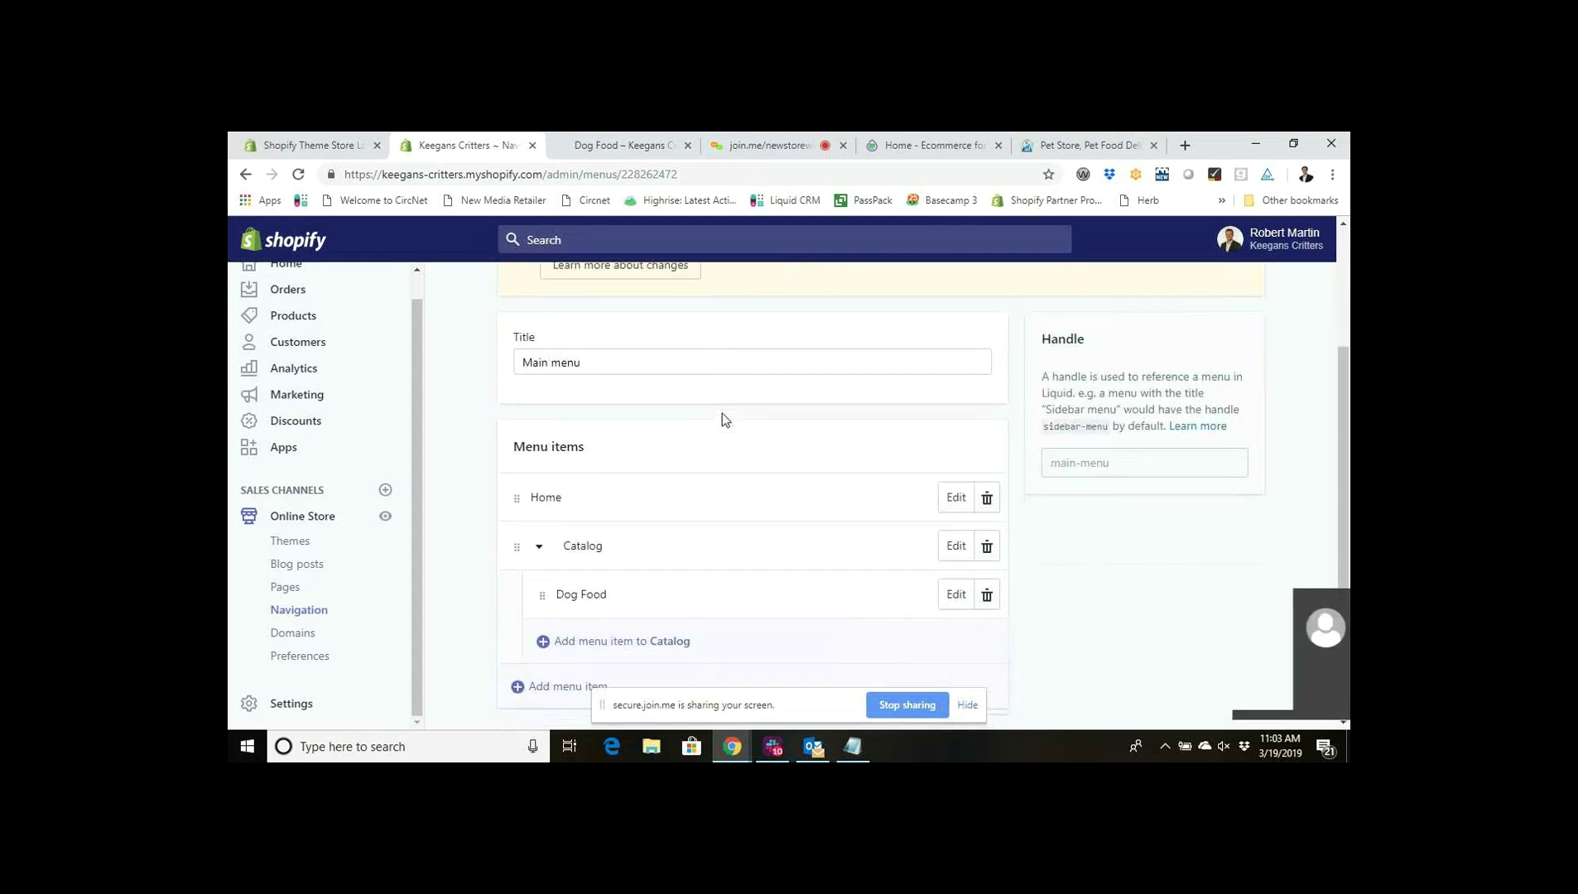
left_click(617, 539)
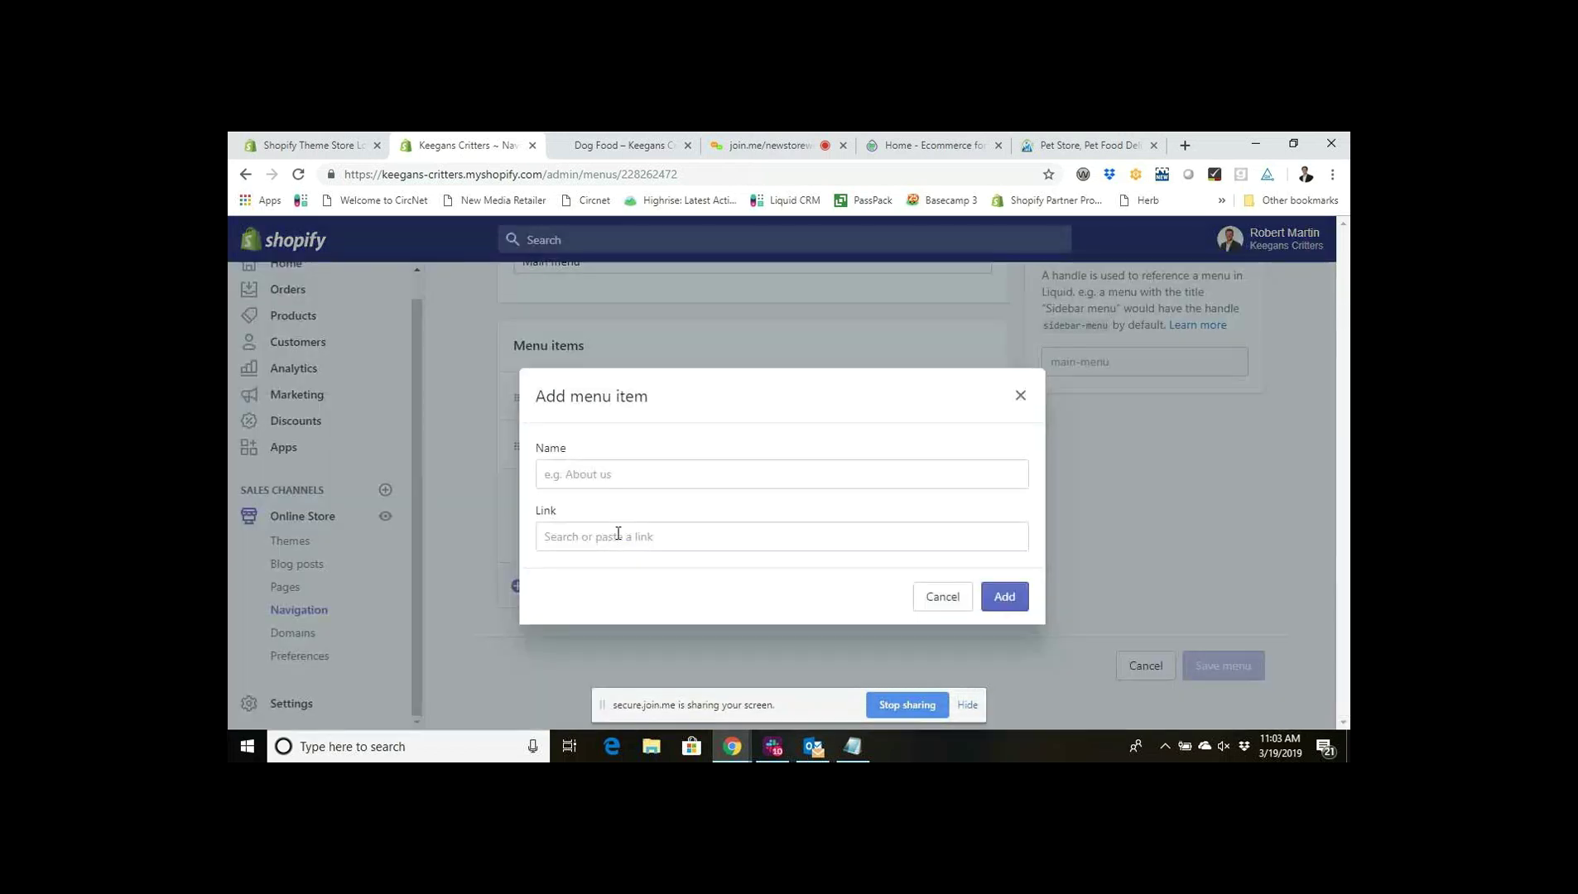
left_click(625, 477)
type("Cat Food")
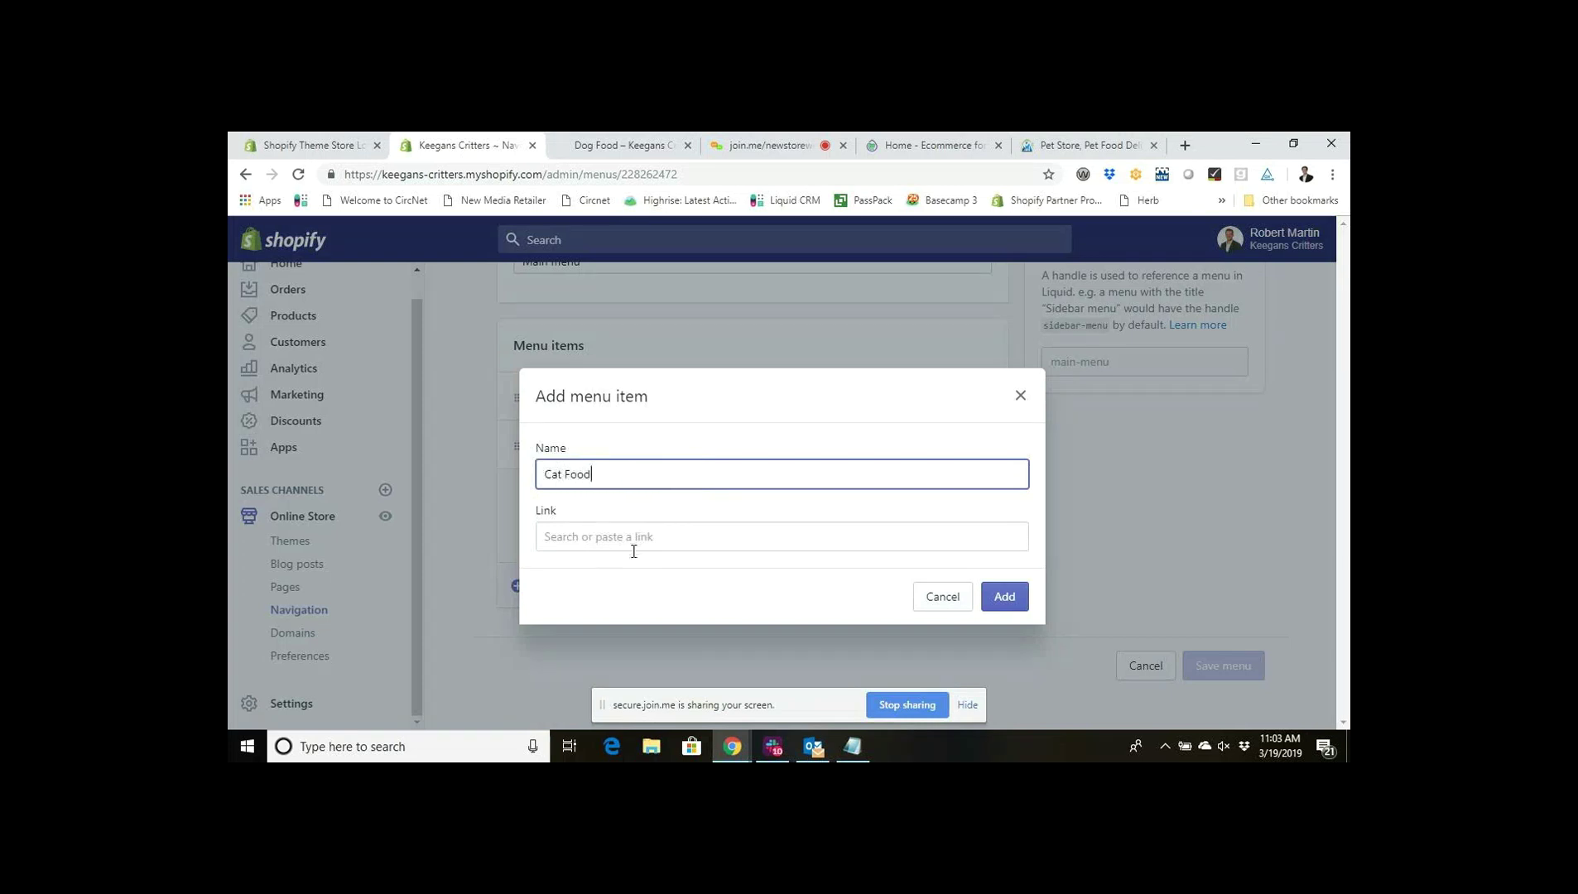
left_click(635, 540)
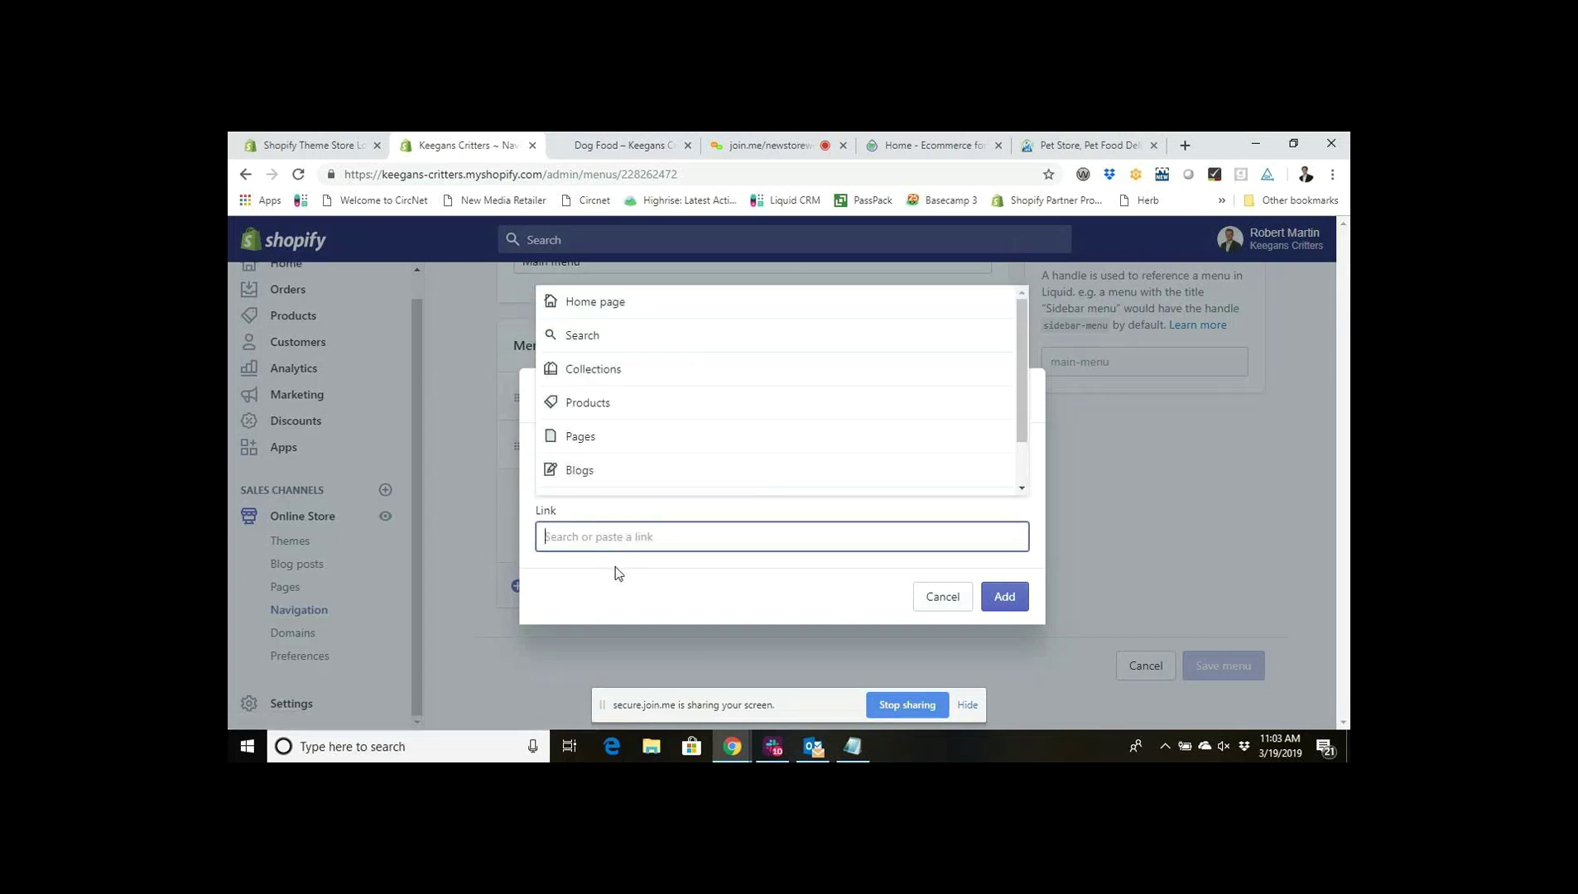
left_click(619, 571)
triple_click(598, 482)
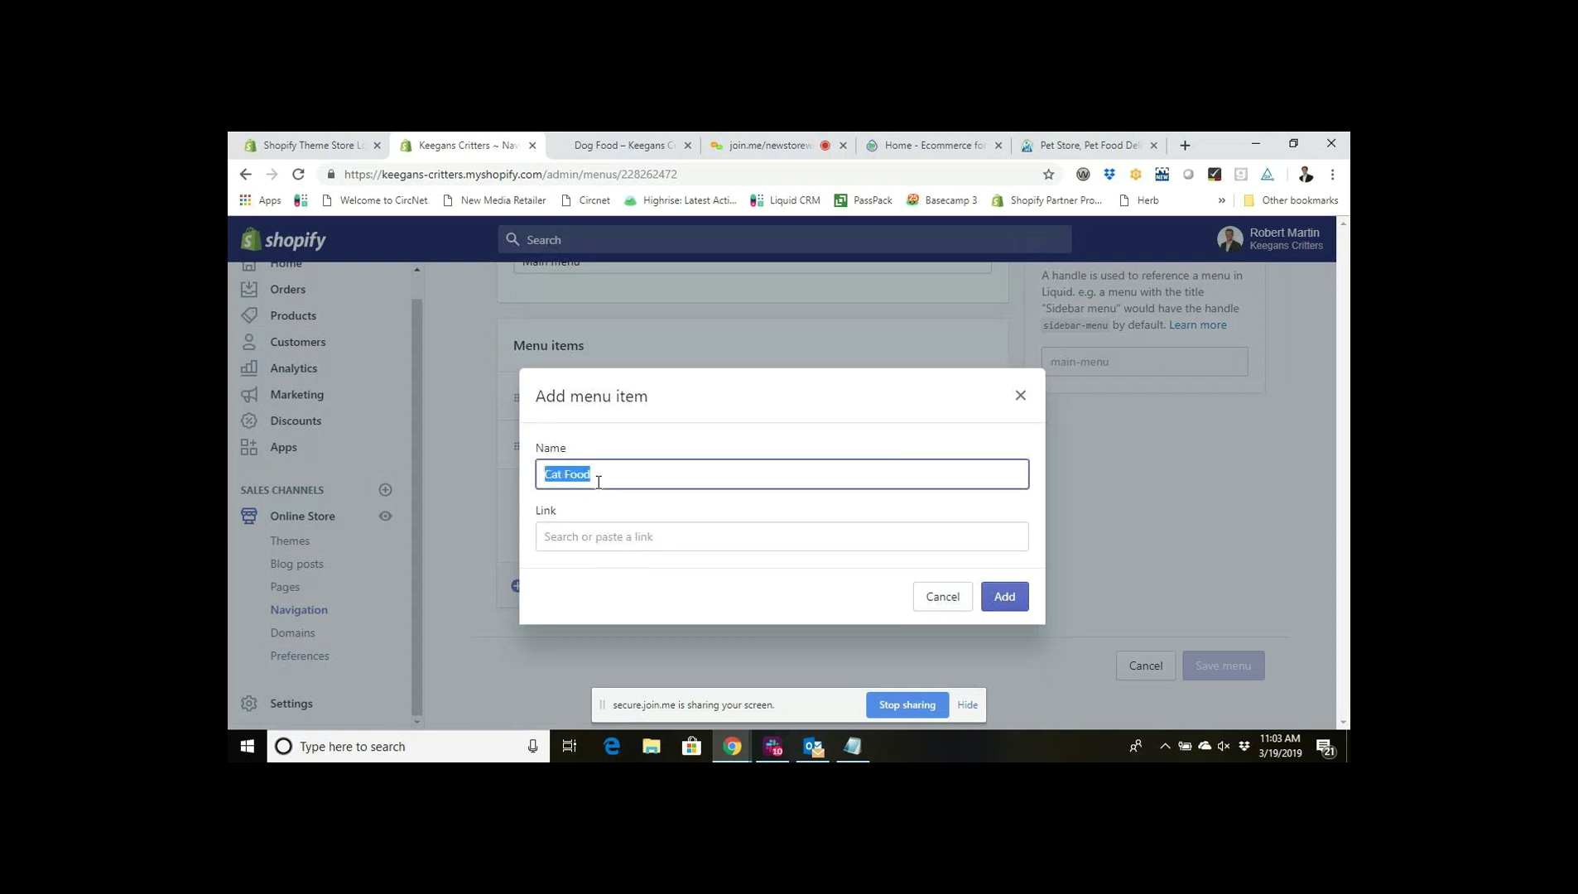
type("Dog Toys")
Link the item to Collections > Dog Toys, add it, and save the Main menu.
left_click(602, 536)
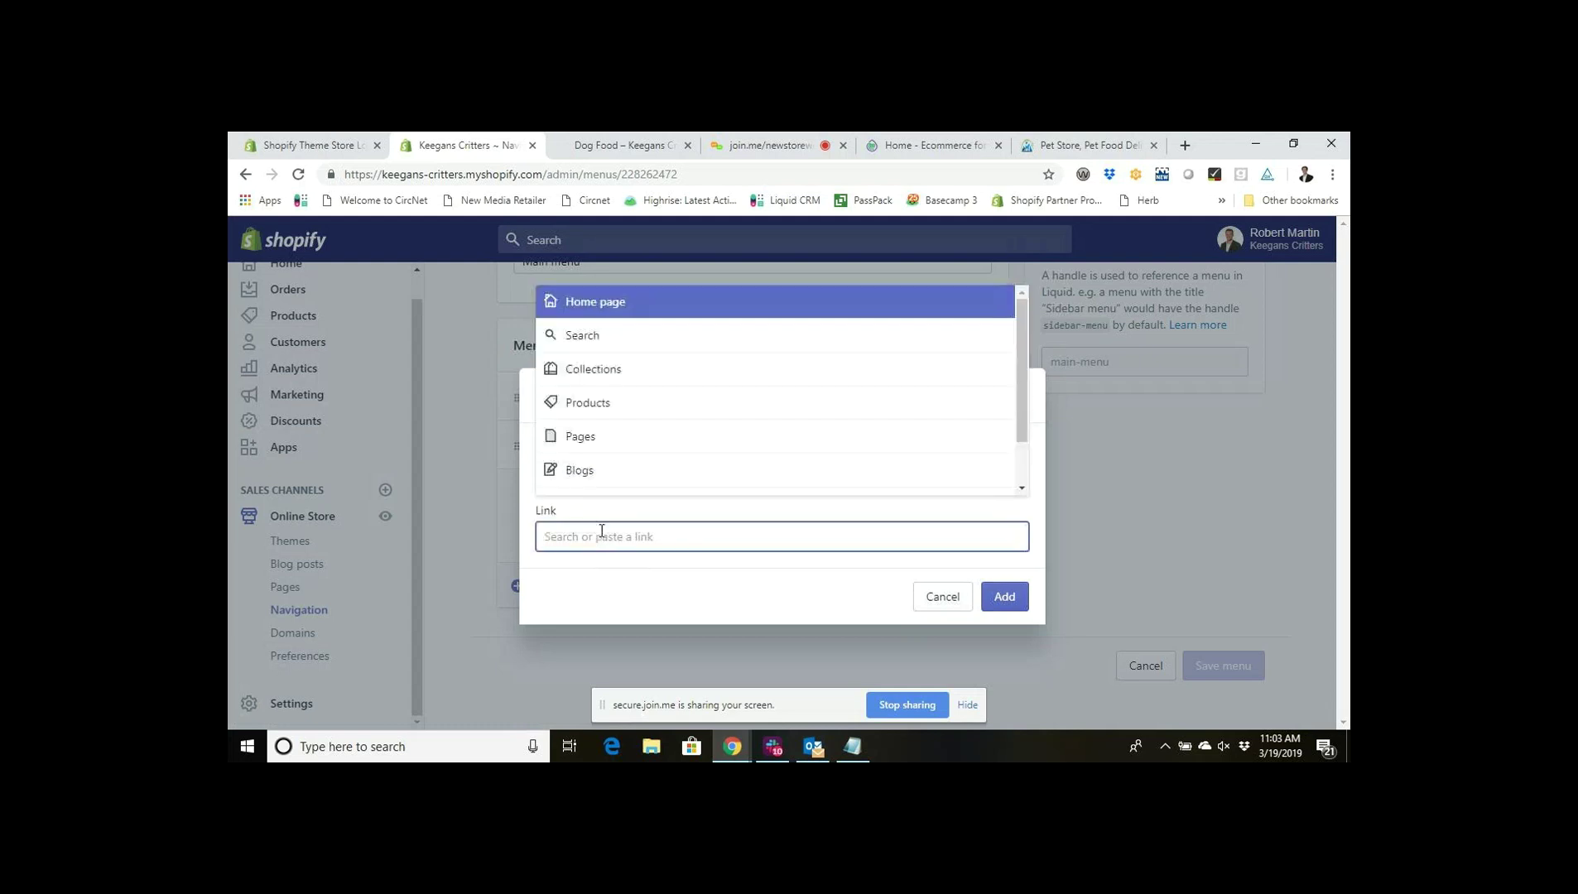
left_click(602, 385)
left_click(617, 448)
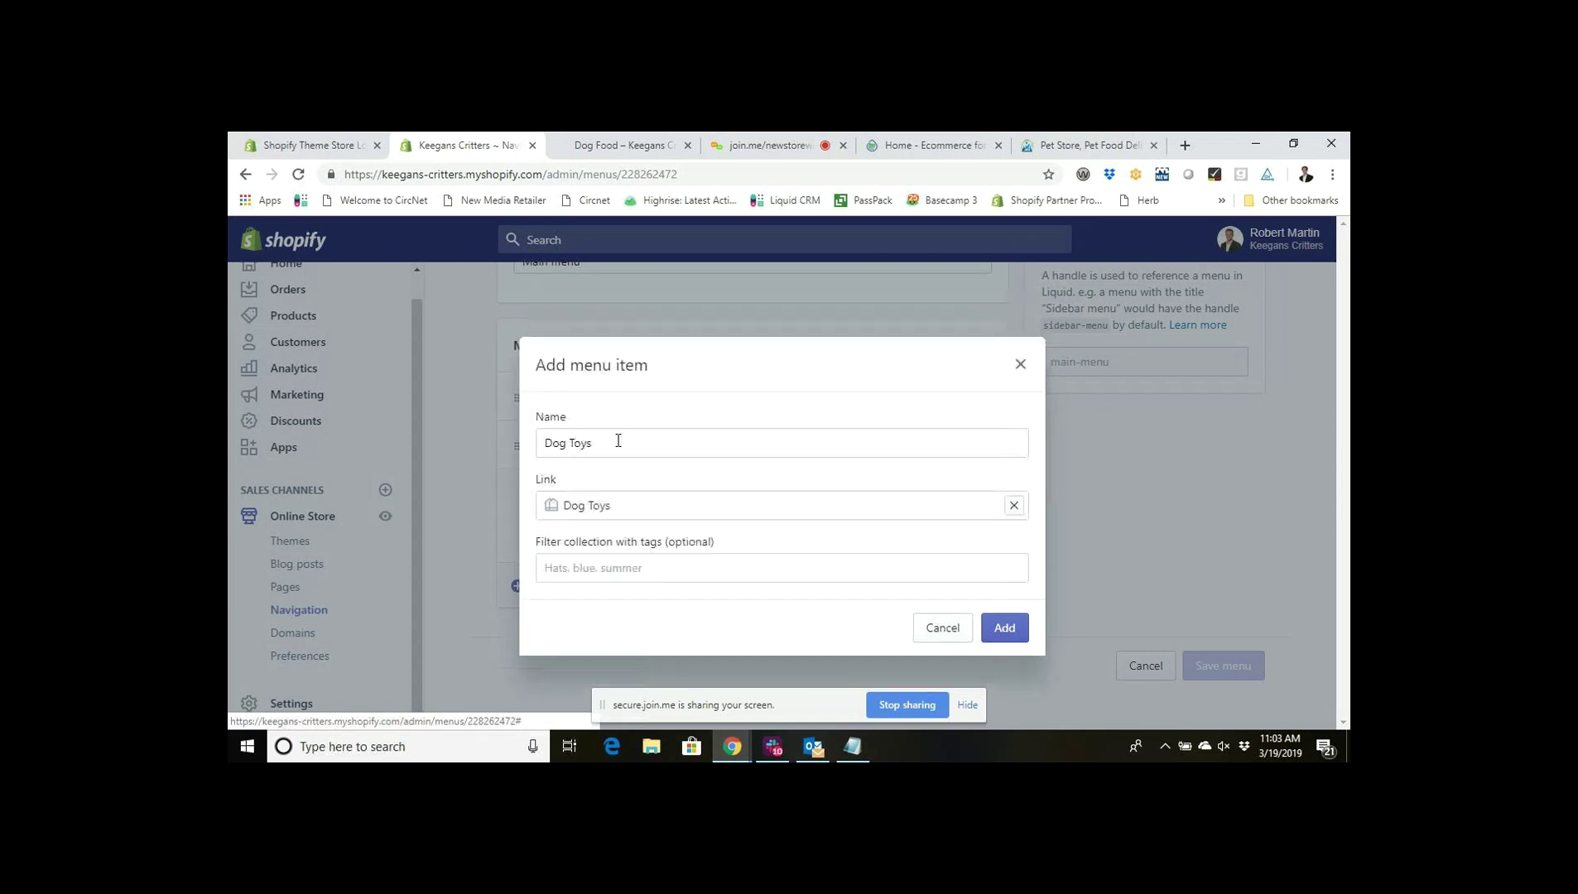
left_click(1014, 627)
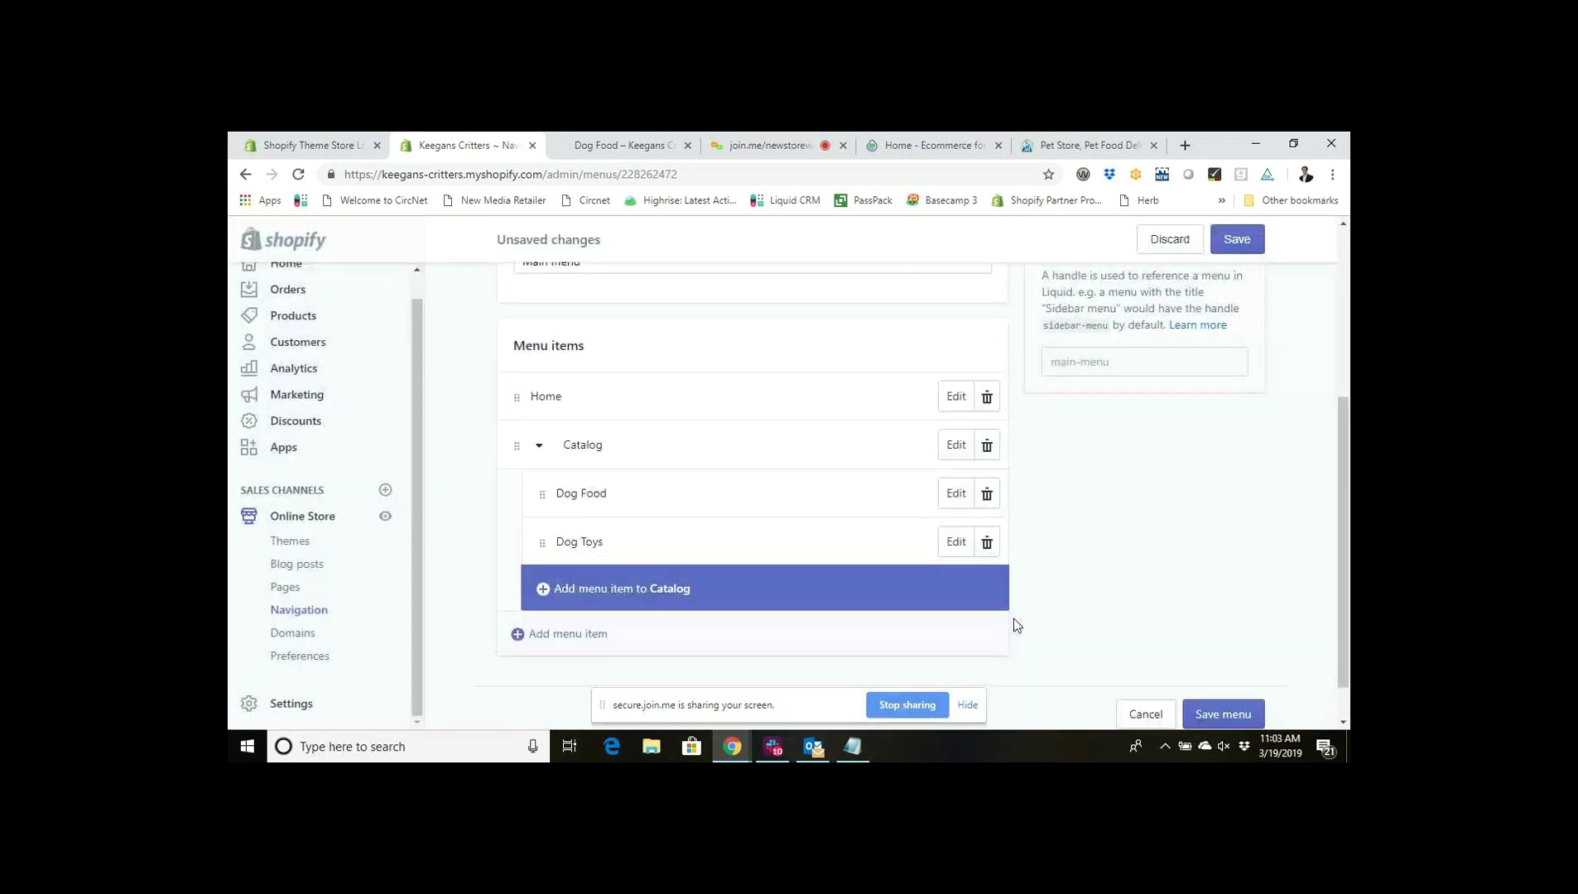
left_click(1235, 241)
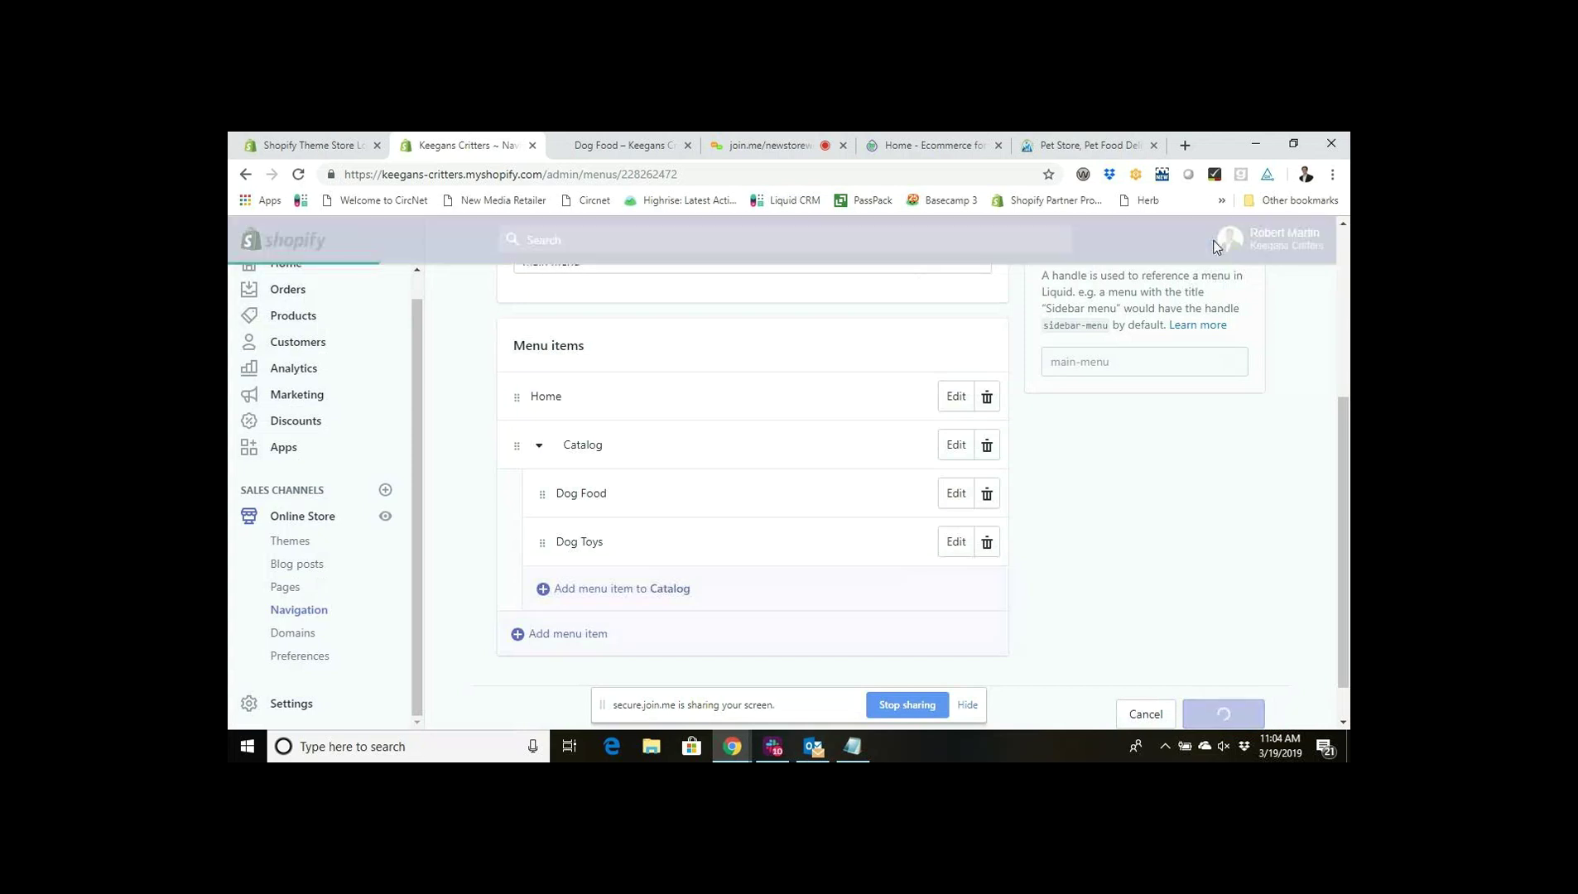
left_click(593, 147)
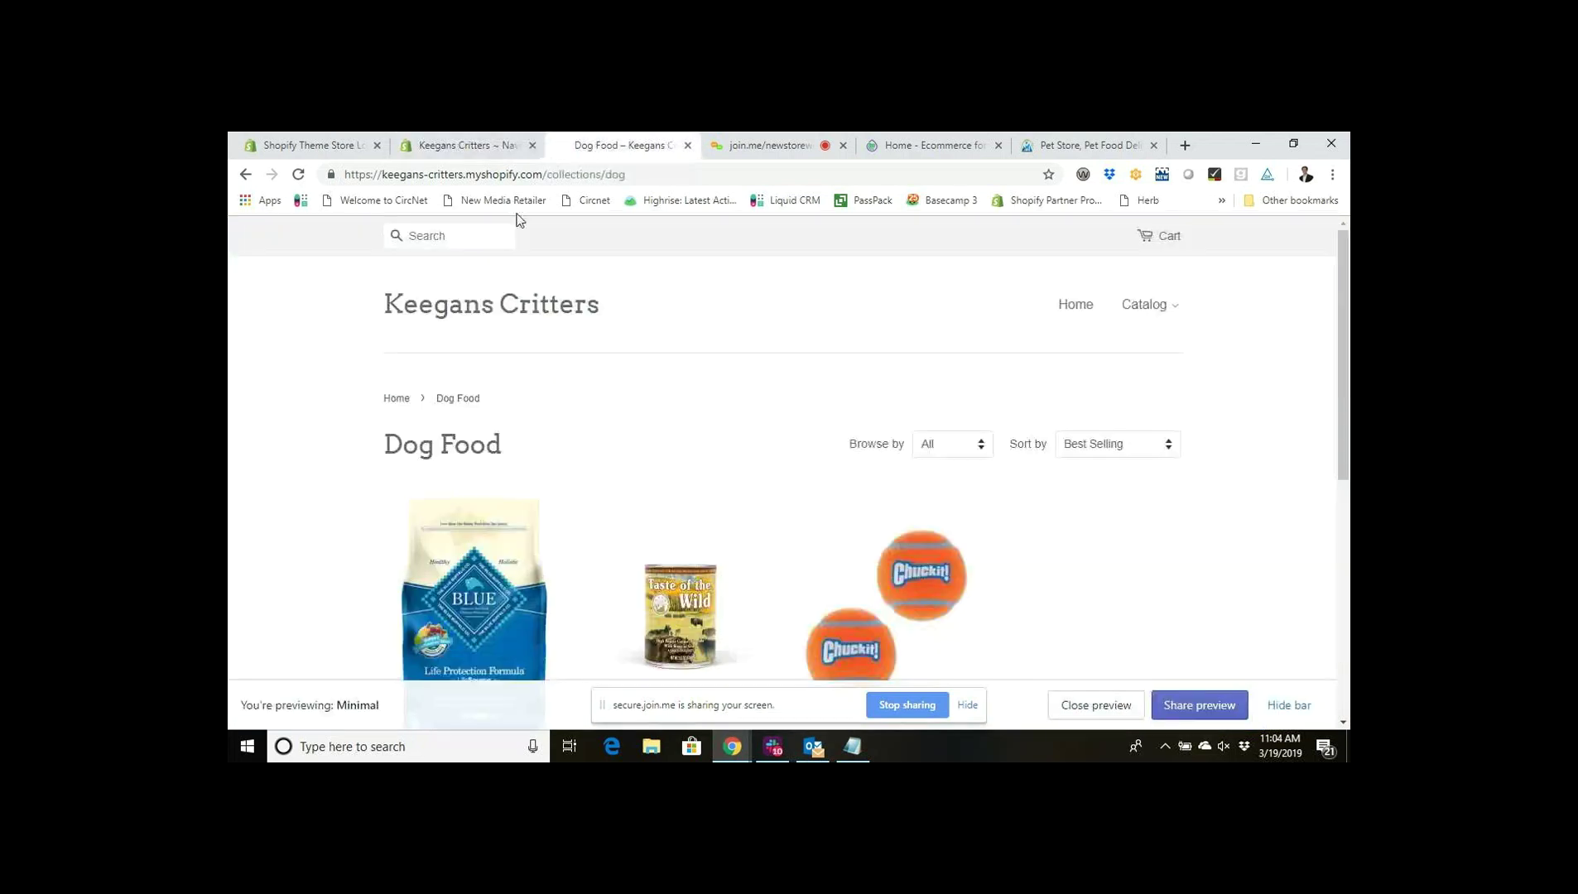
left_click(298, 174)
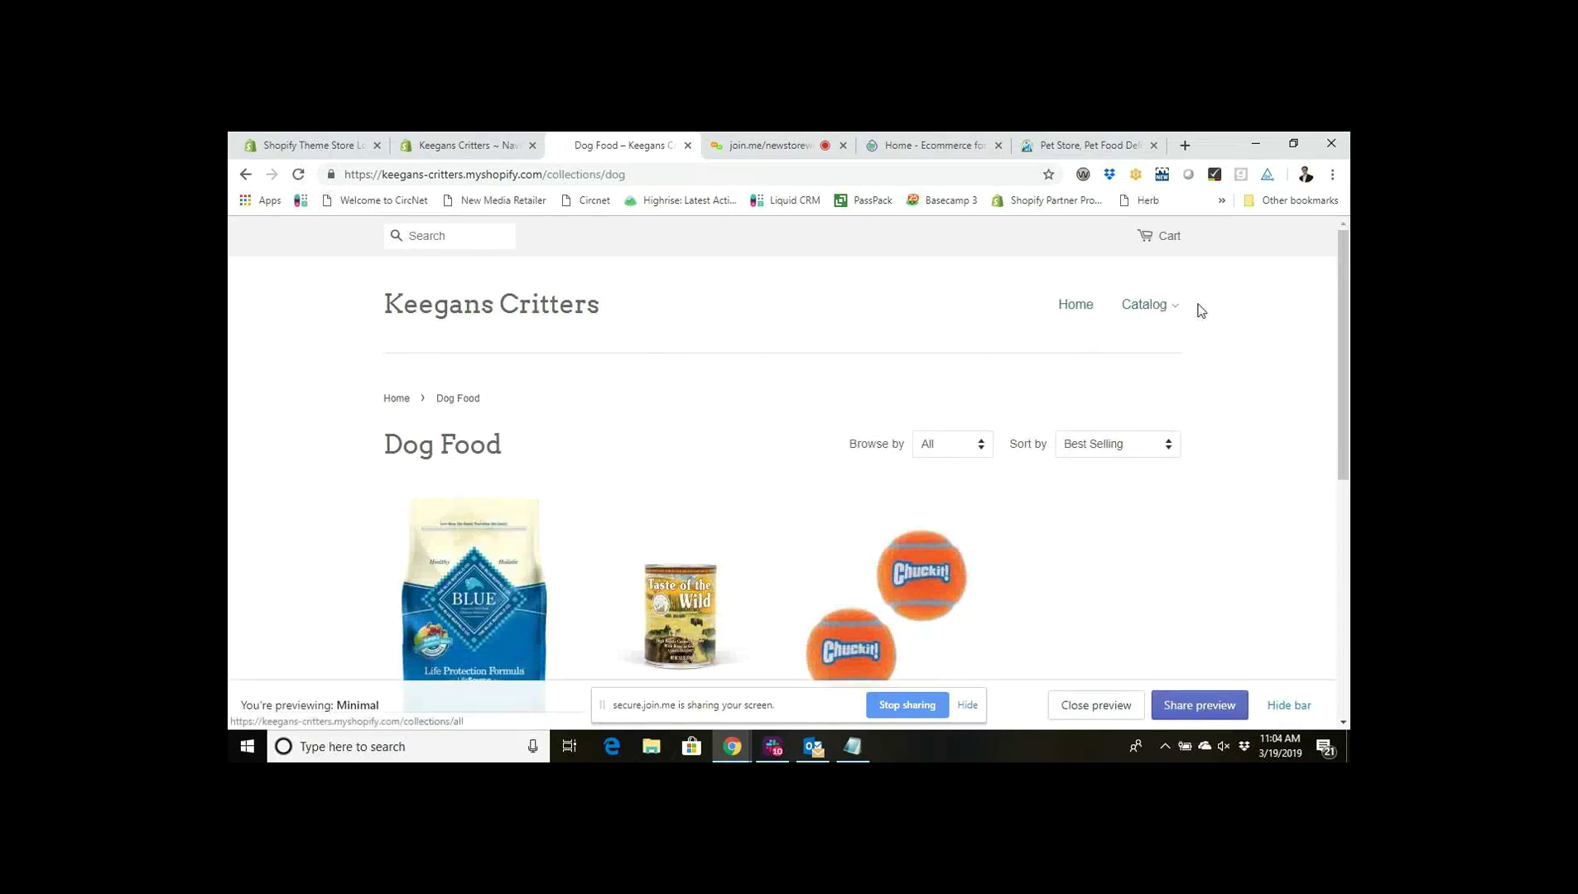
mouse_move(1180, 310)
left_click(446, 142)
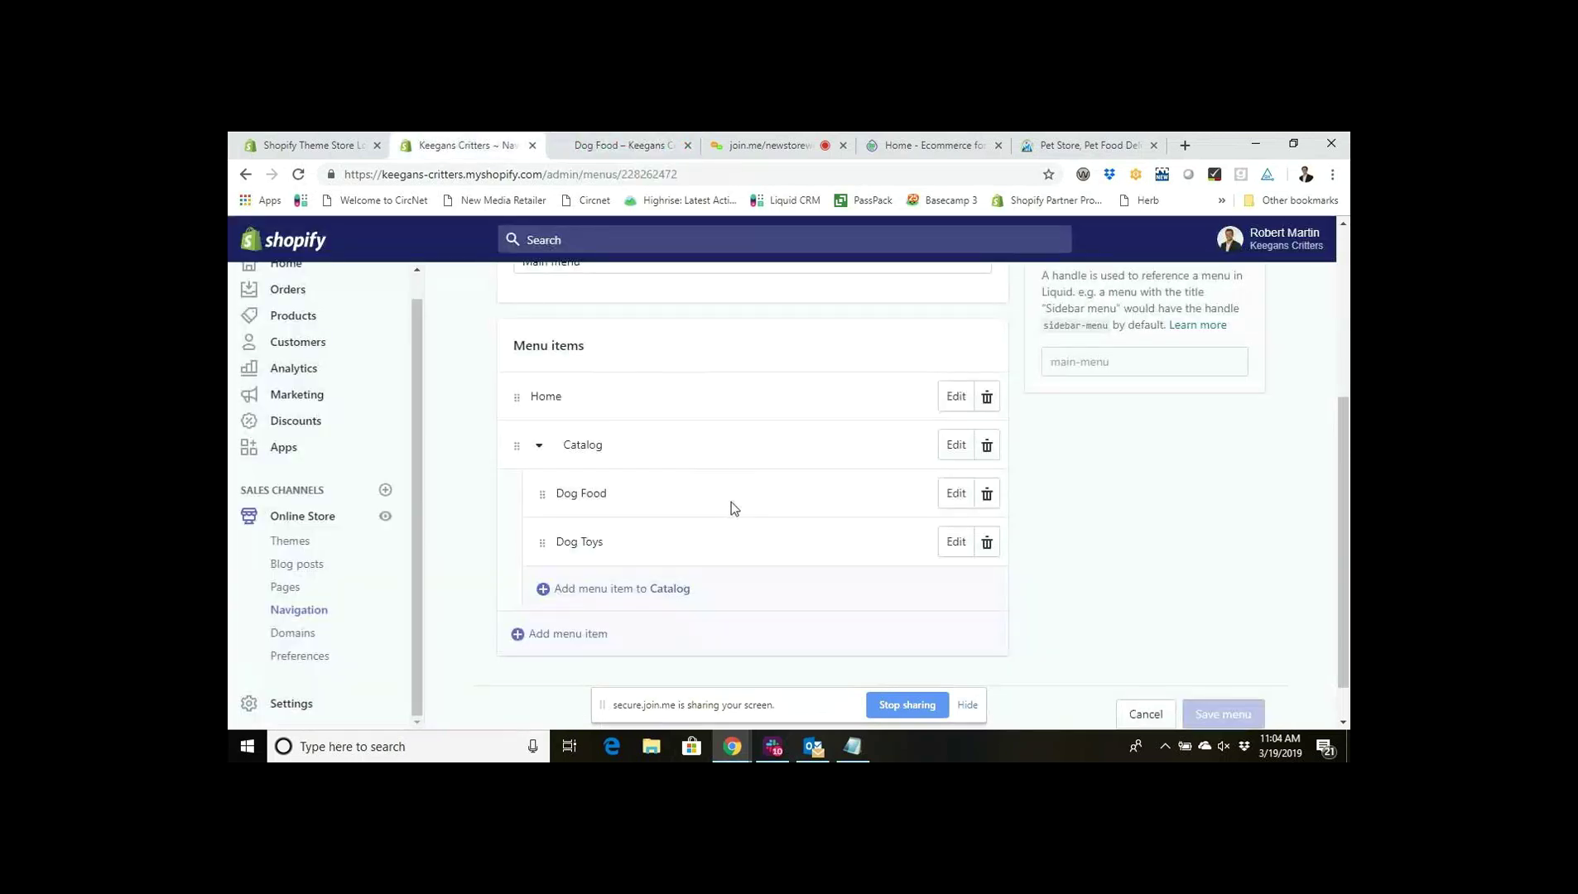
Drag the Dog Toys row indented beneath Dog Food so it becomes its child.
scroll(731, 501, "up", 2)
scroll(731, 502, "down", 2)
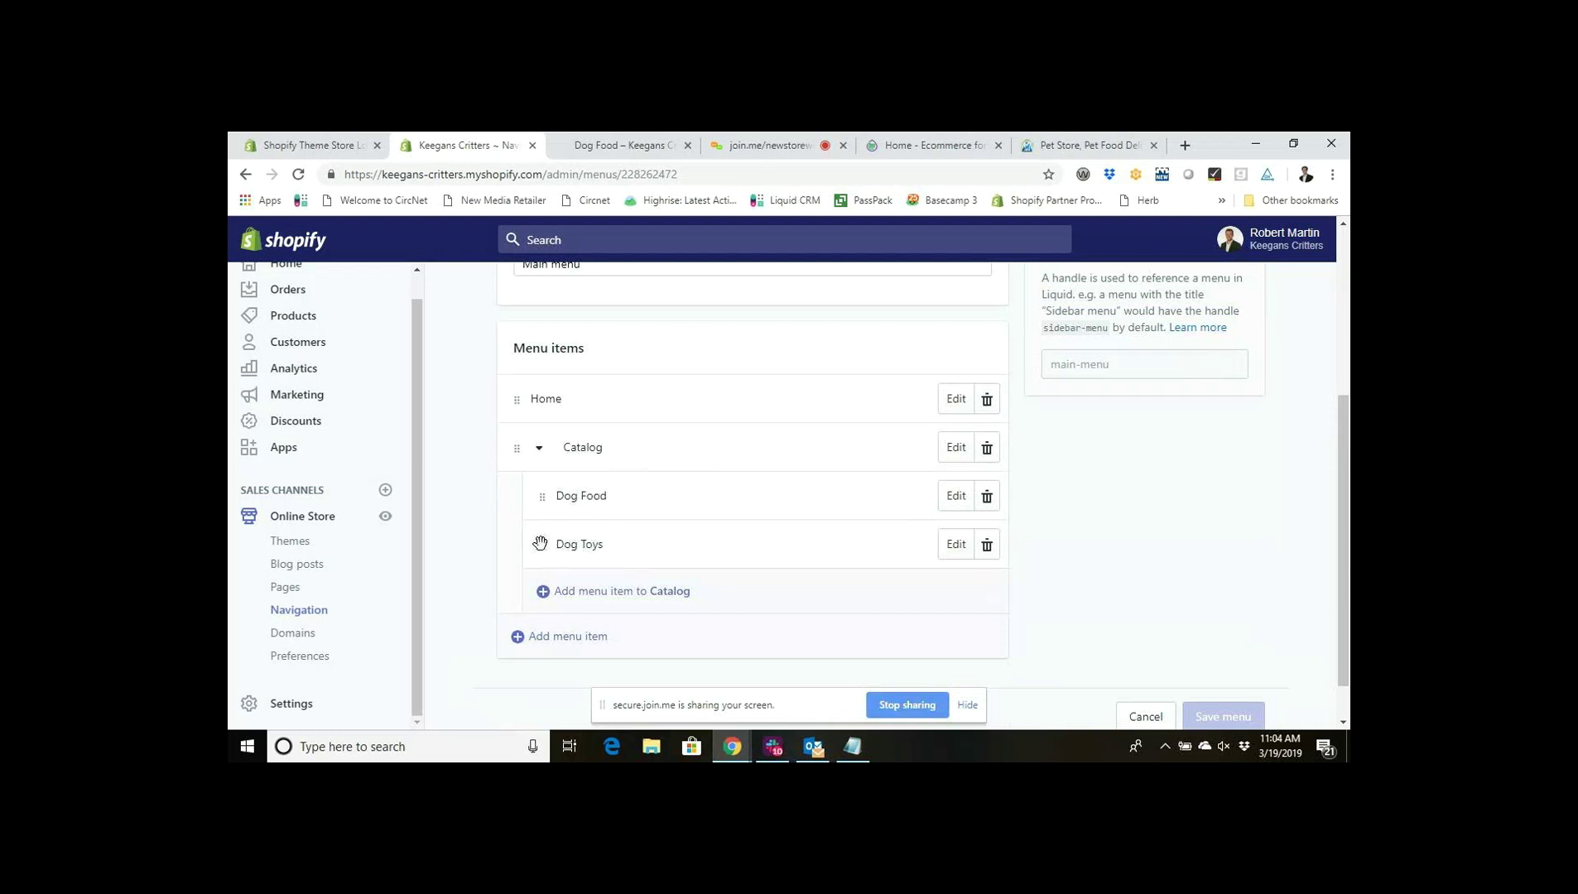
left_click_drag(540, 543, 571, 543)
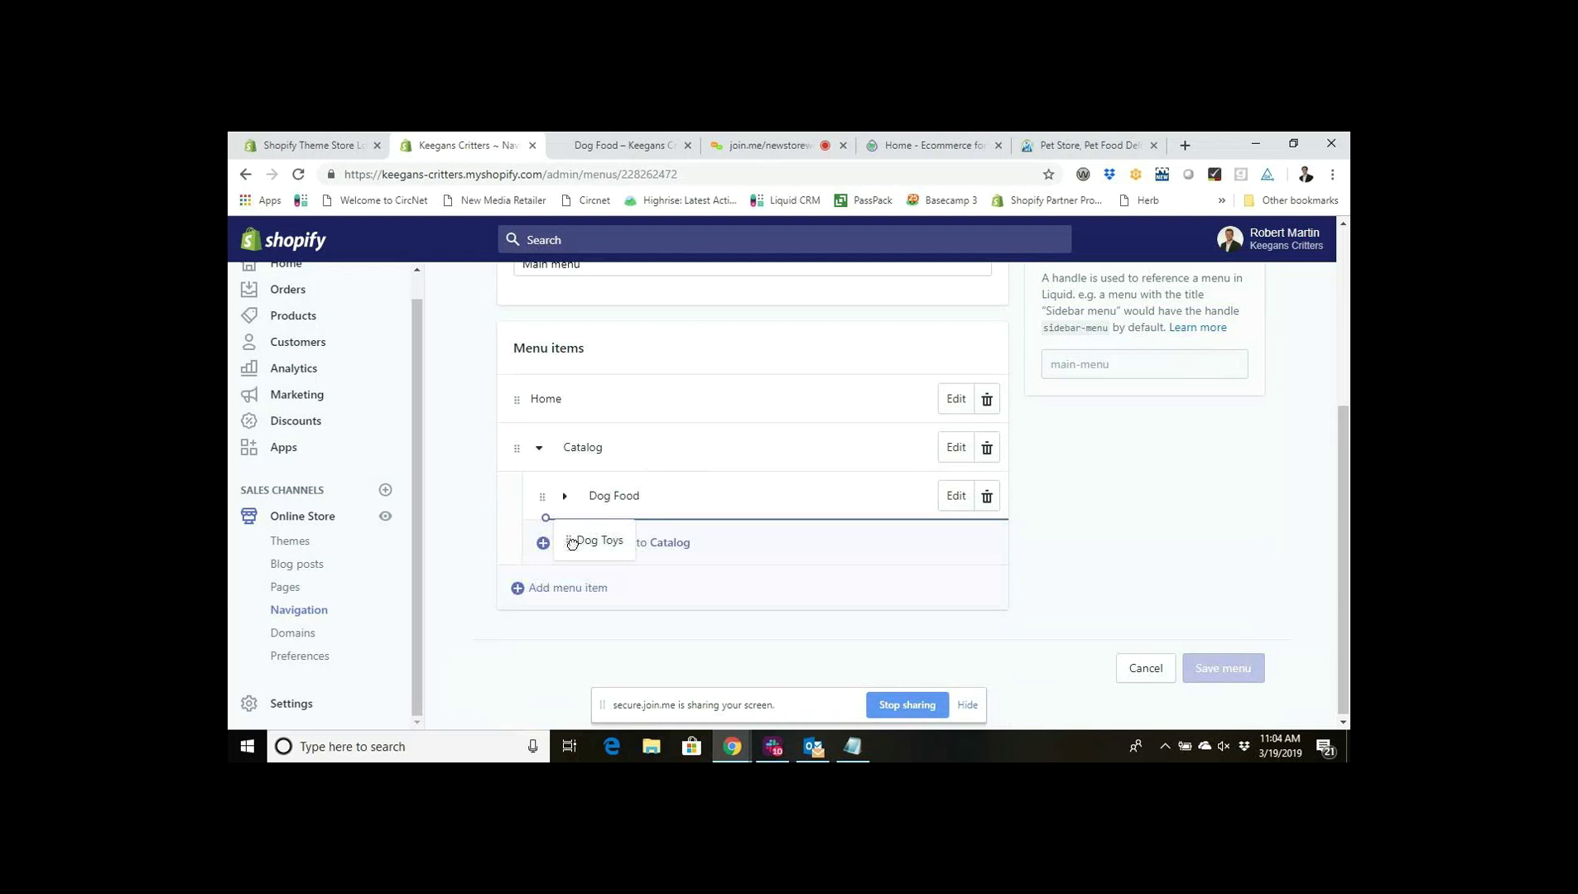
left_click_drag(571, 543, 576, 551)
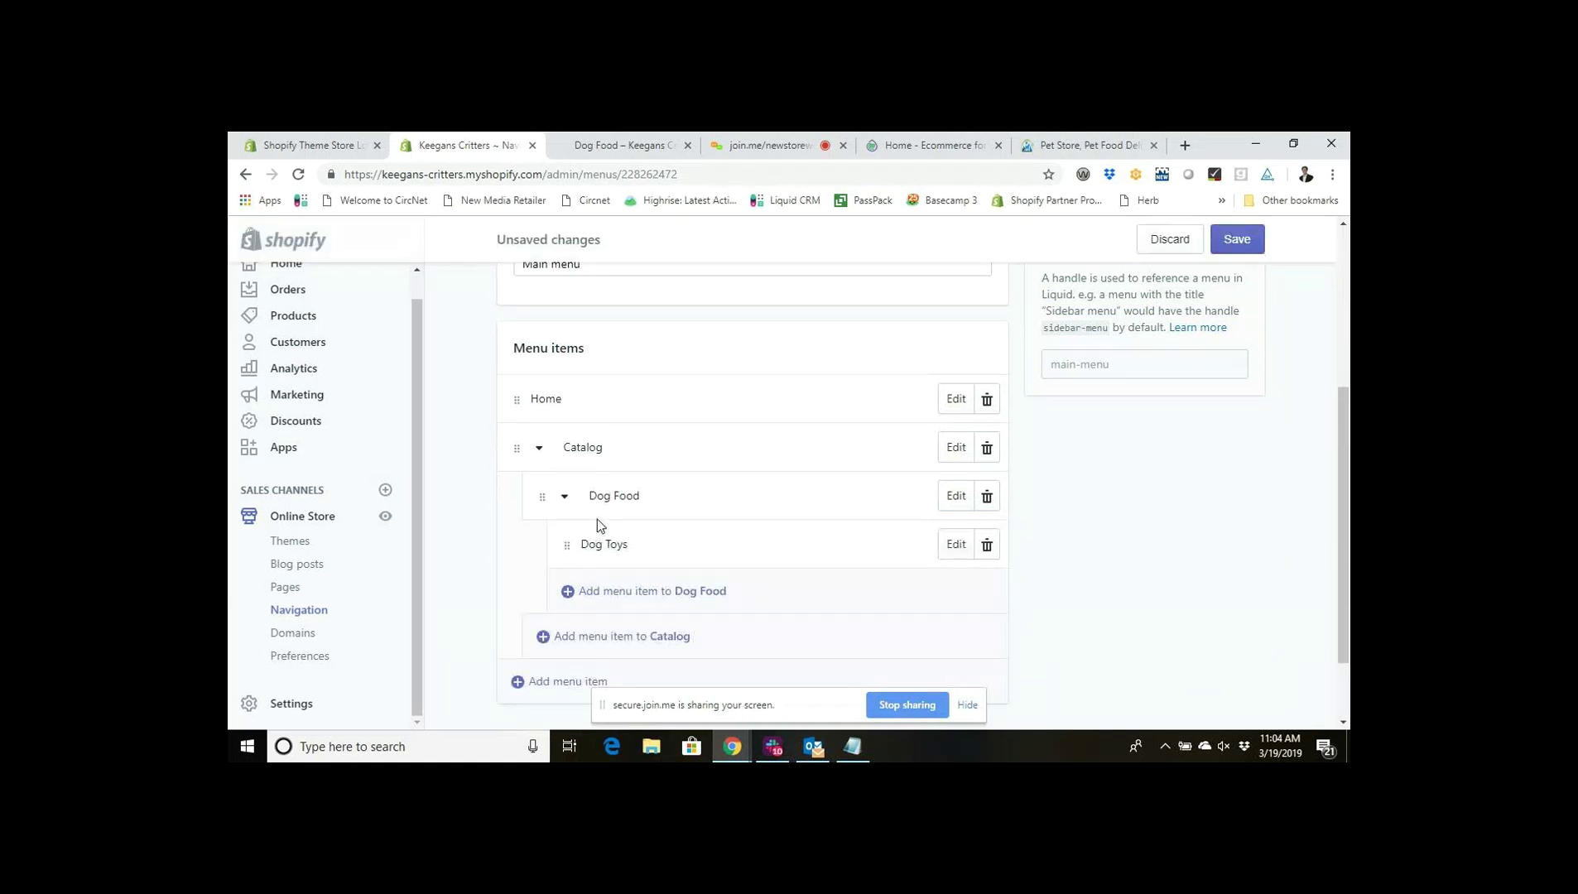
Save the menu, reload the storefront, and check Catalog's dropdown and the Dog Food collection.
left_click(1249, 245)
left_click(623, 145)
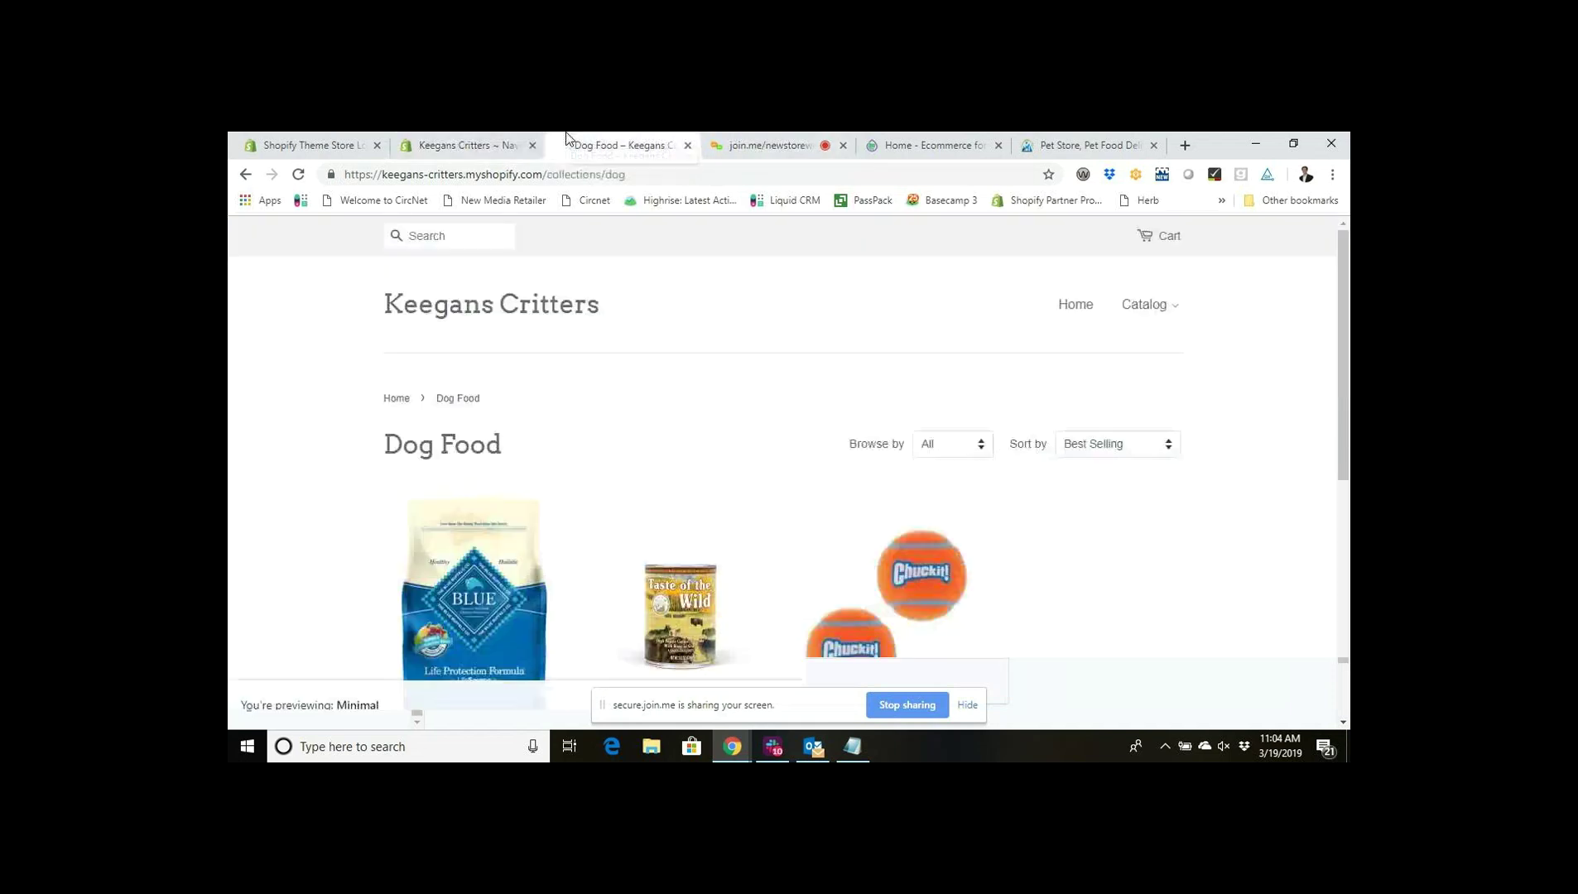
left_click(298, 174)
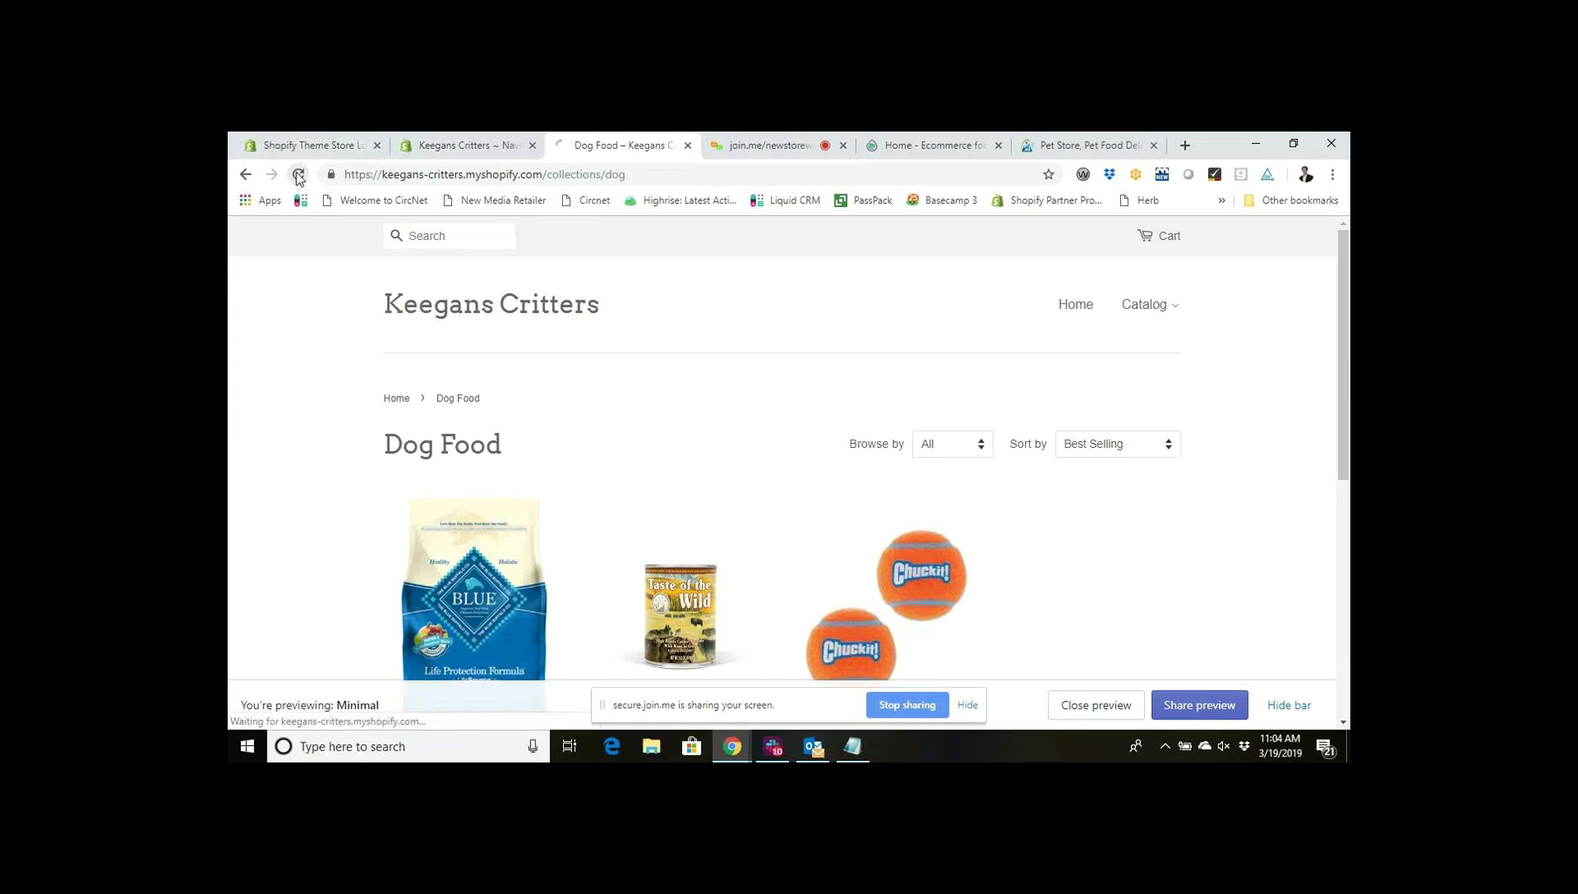
mouse_move(1180, 299)
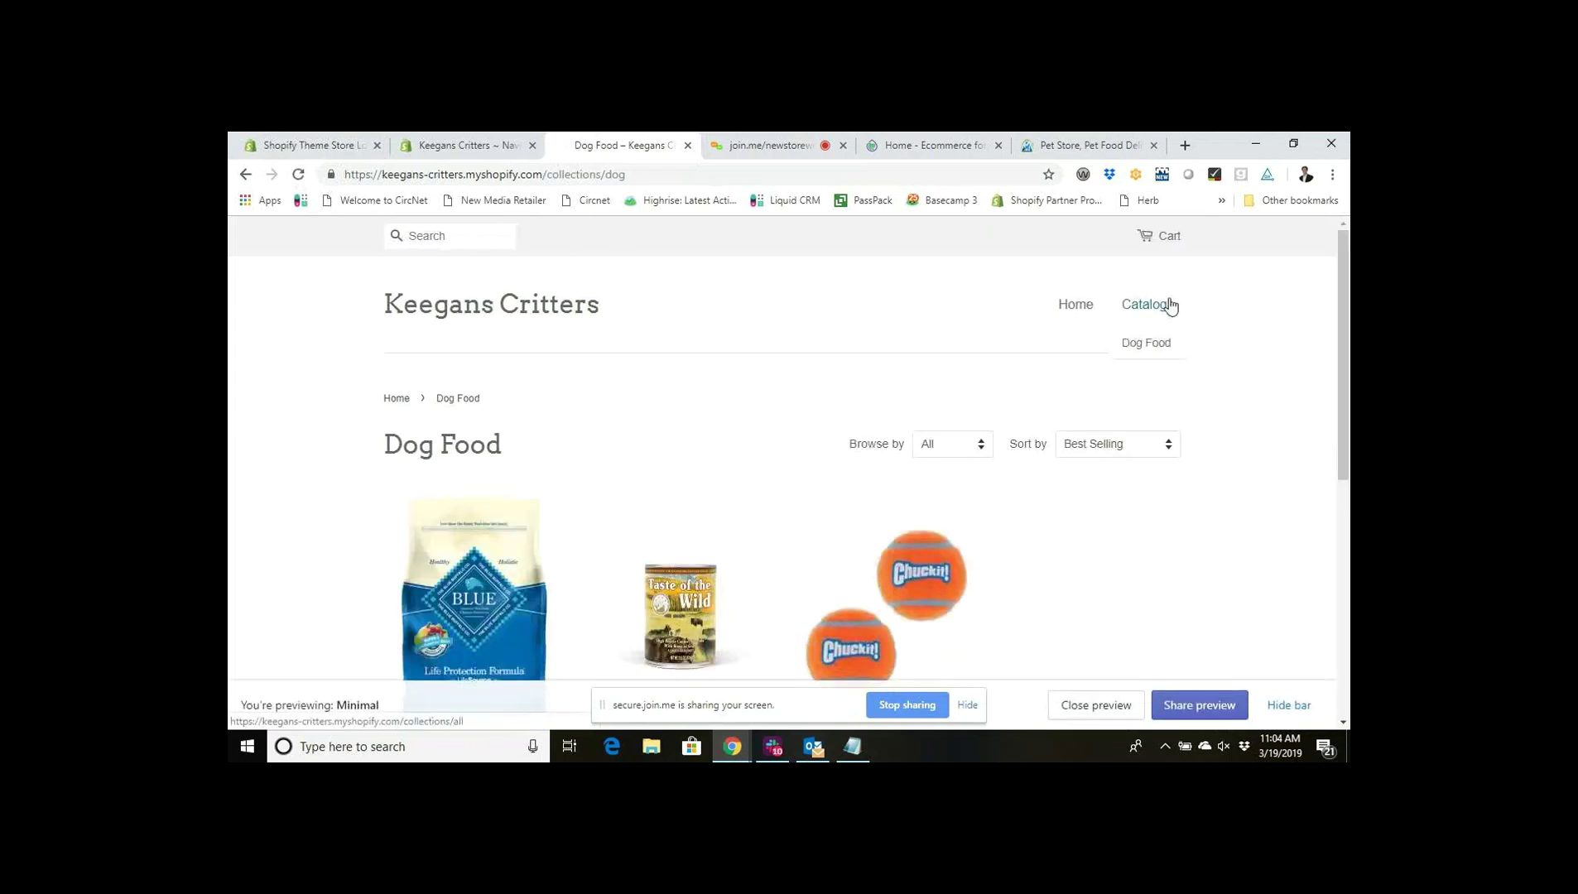
left_click(1162, 350)
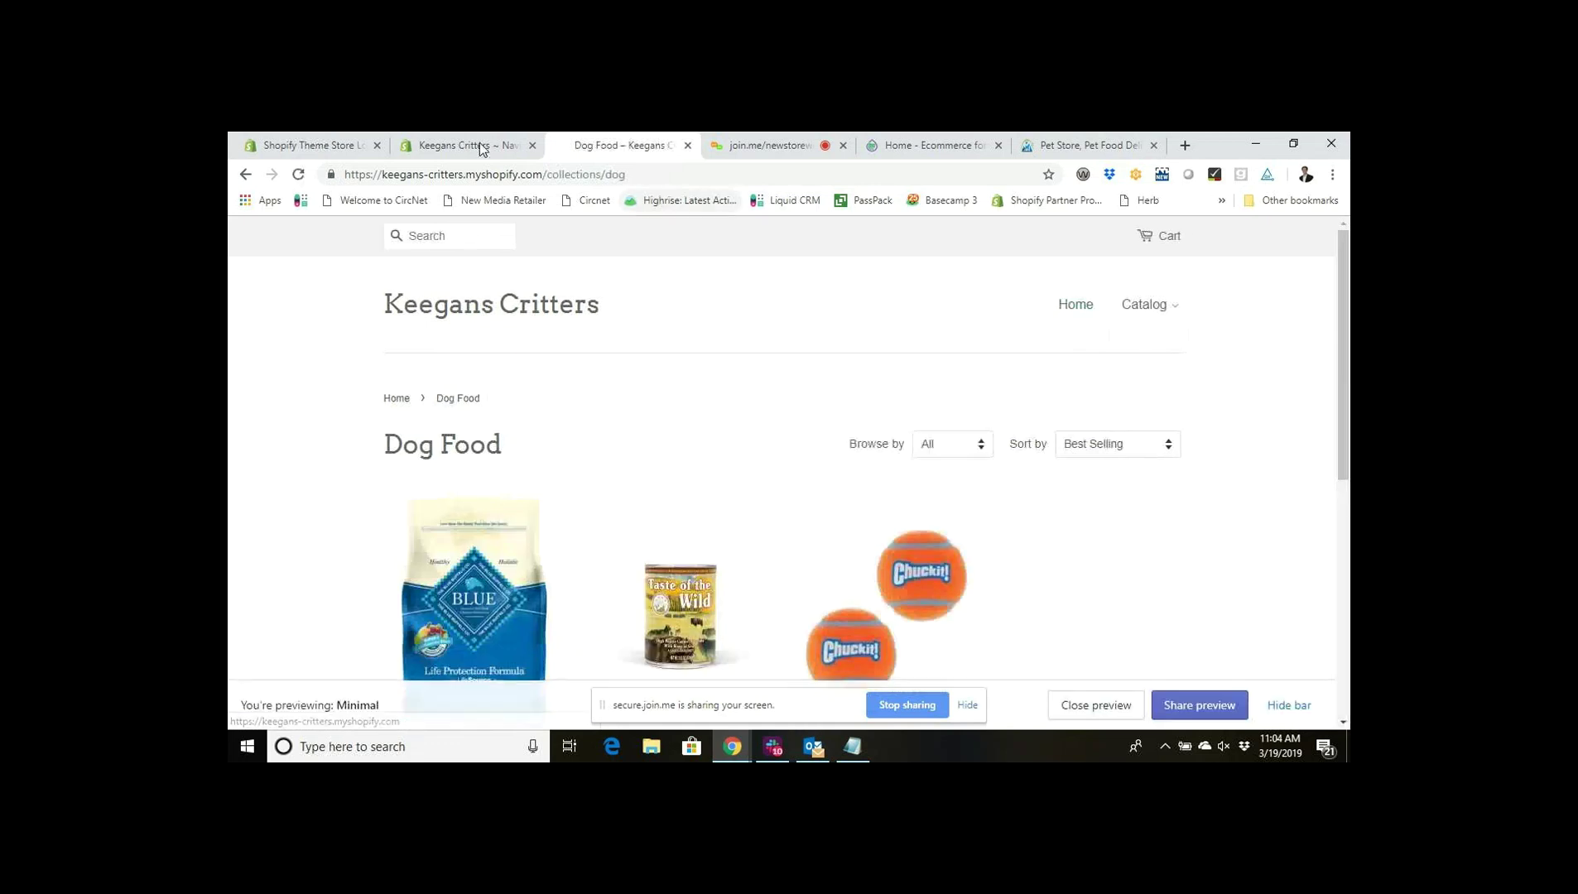
Recheck the storefront's Catalog dropdown, then return to the Main menu editor.
left_click(435, 139)
left_click(606, 138)
mouse_move(1168, 308)
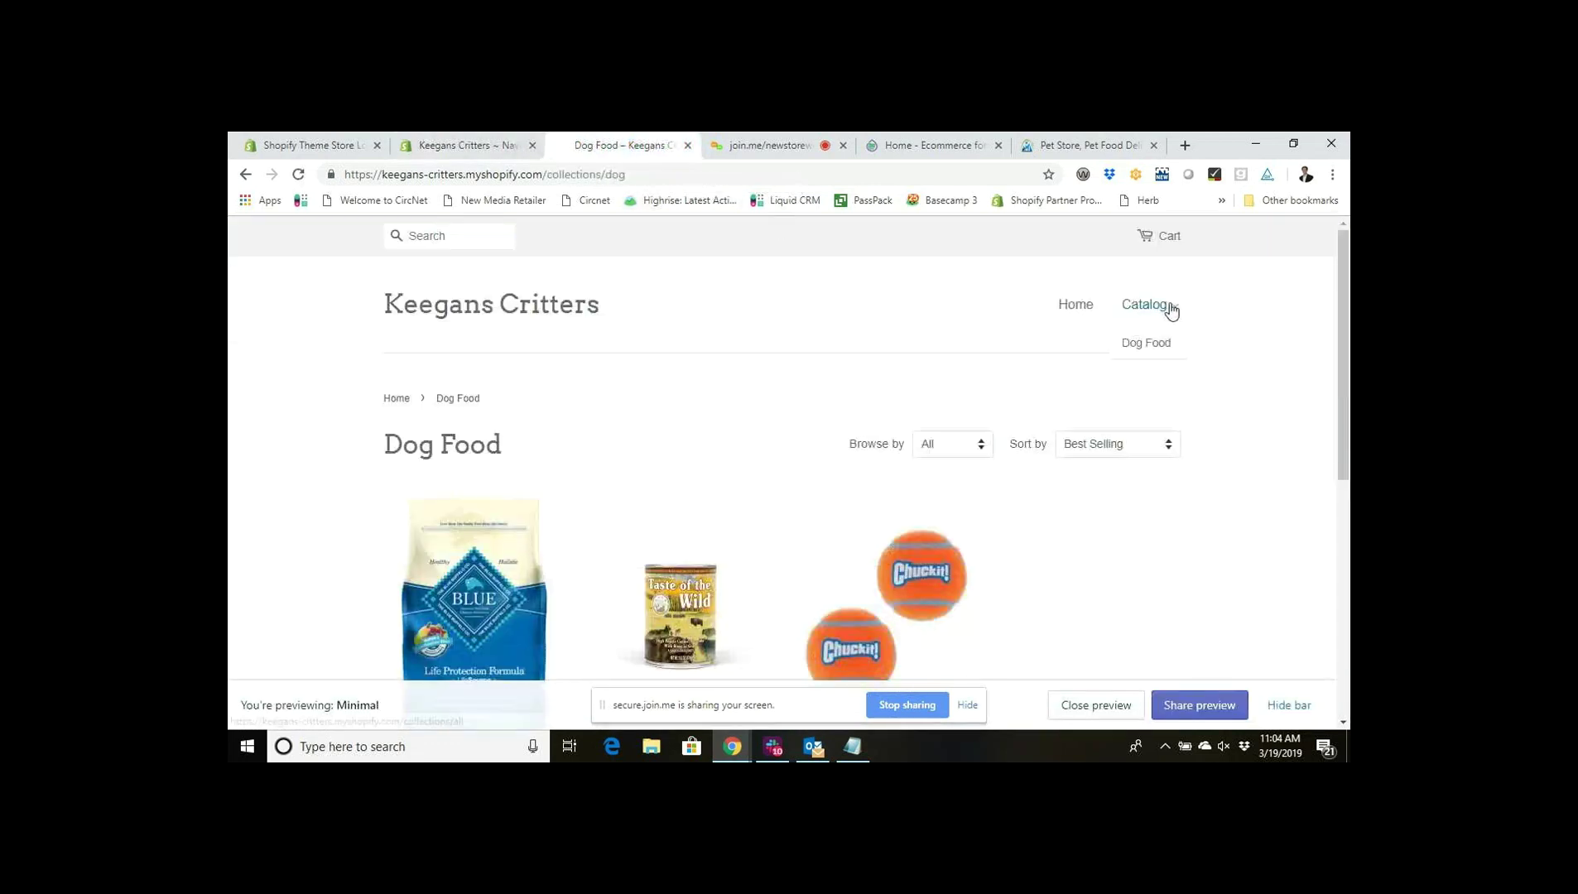
left_click(496, 136)
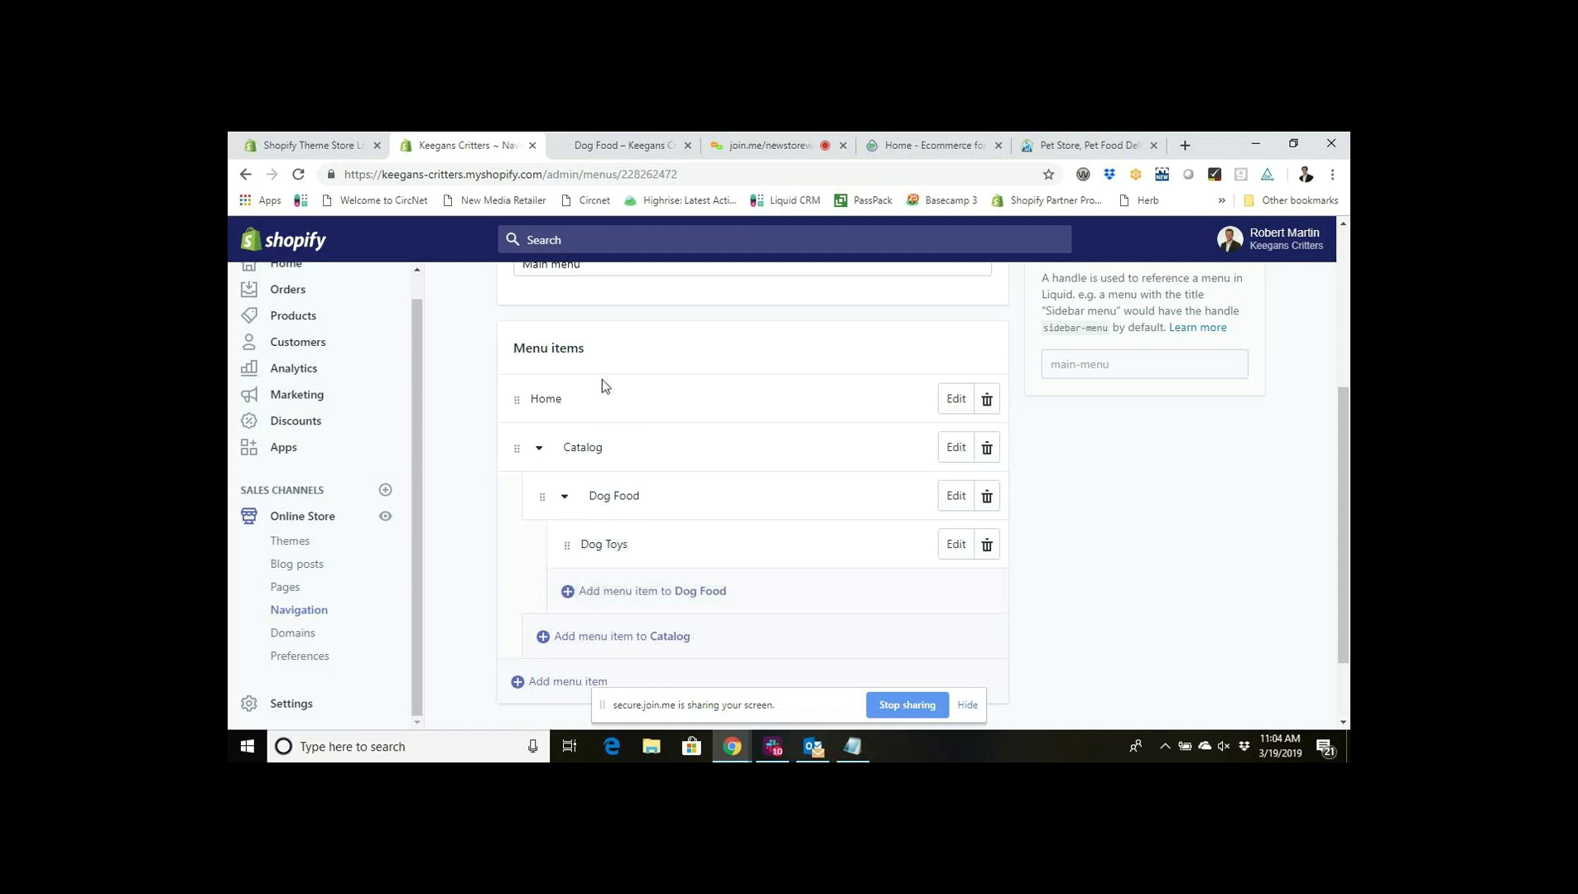
left_click(608, 147)
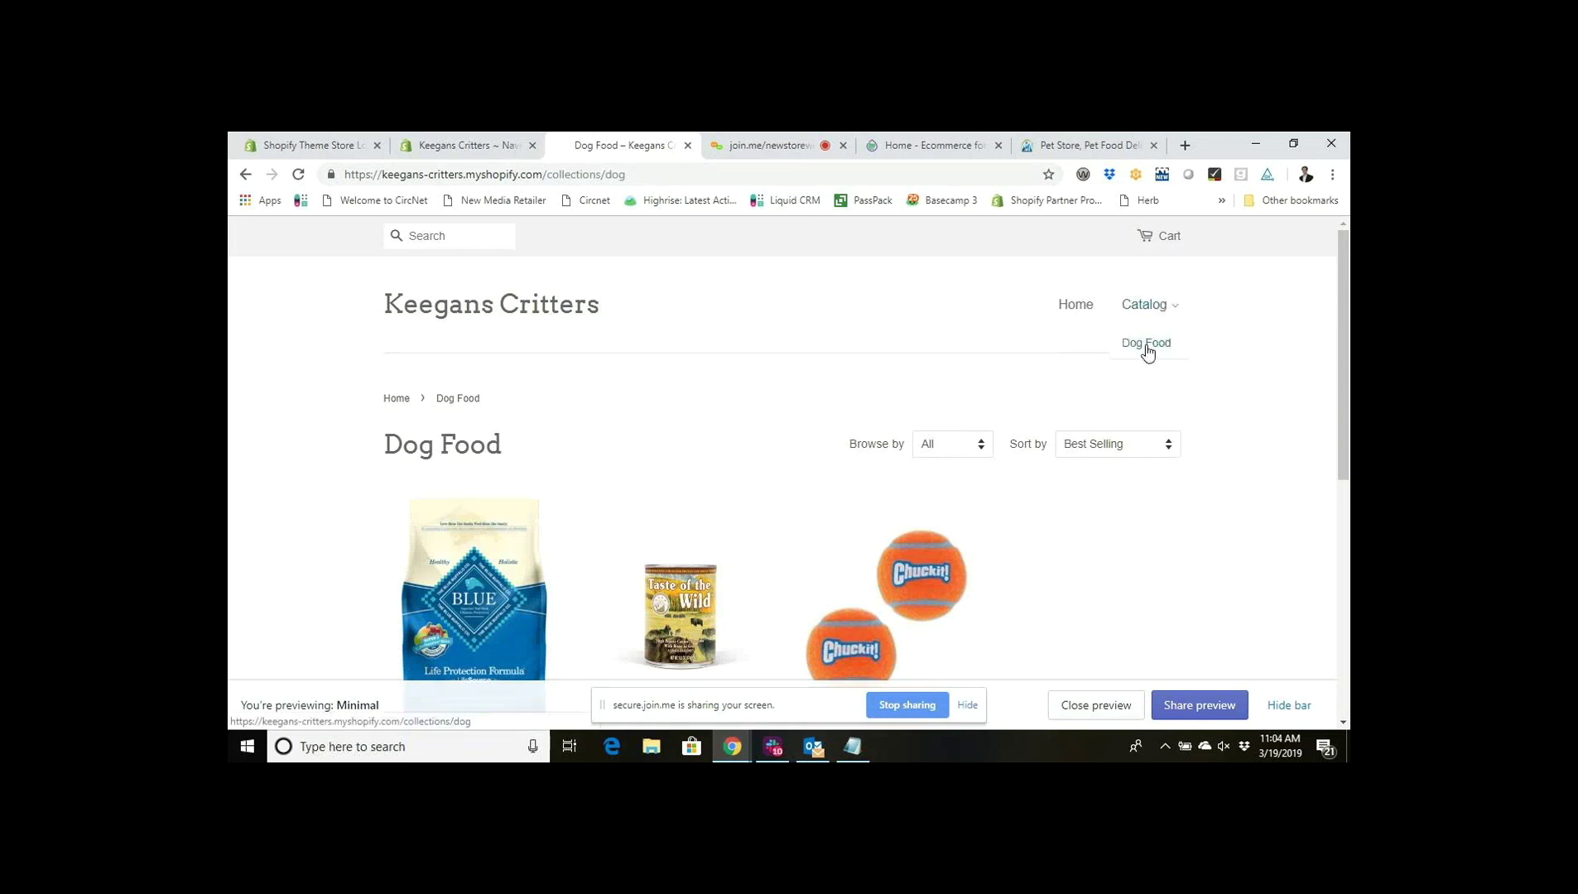
left_click(434, 161)
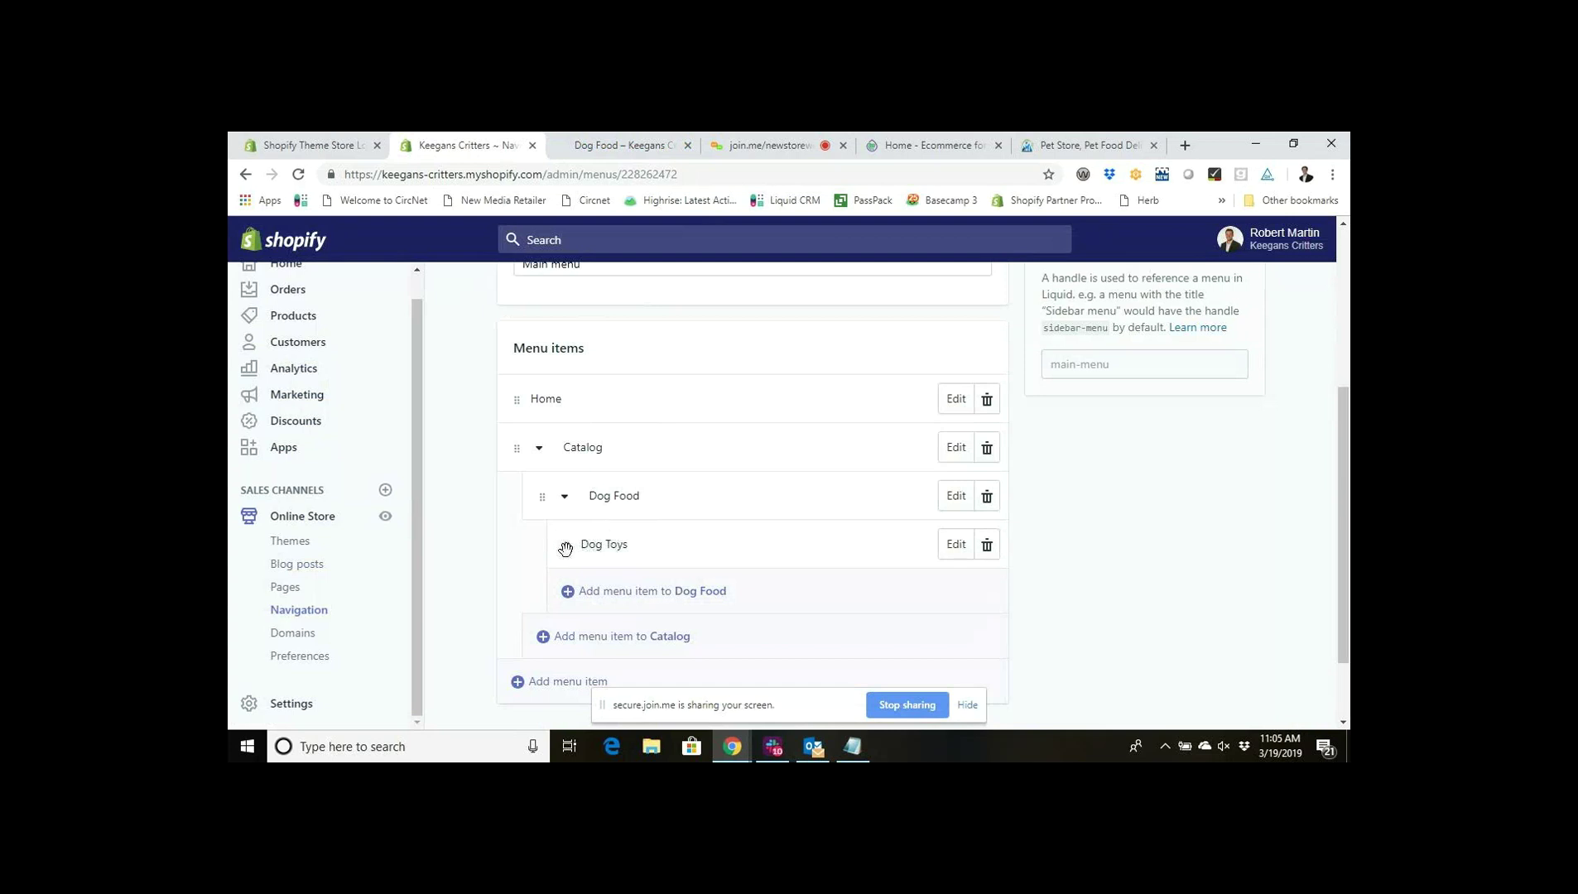
mouse_move(565, 548)
left_mouse_down()
mouse_move(521, 548)
mouse_move(579, 538)
left_mouse_up()
scroll(629, 546, "down", 1)
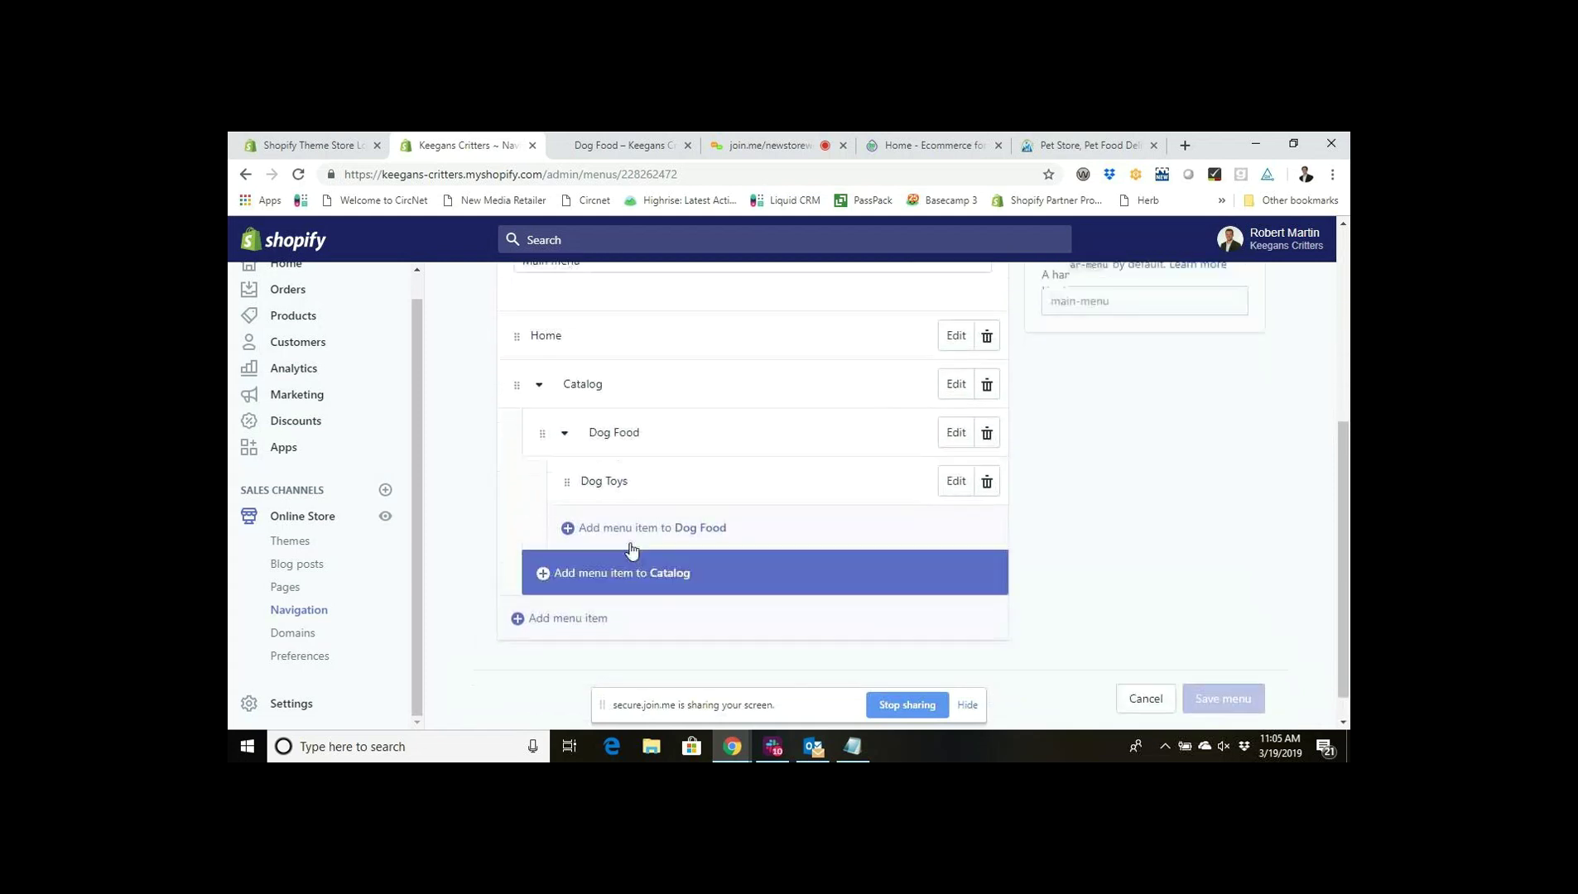
scroll(629, 548, "up", 5)
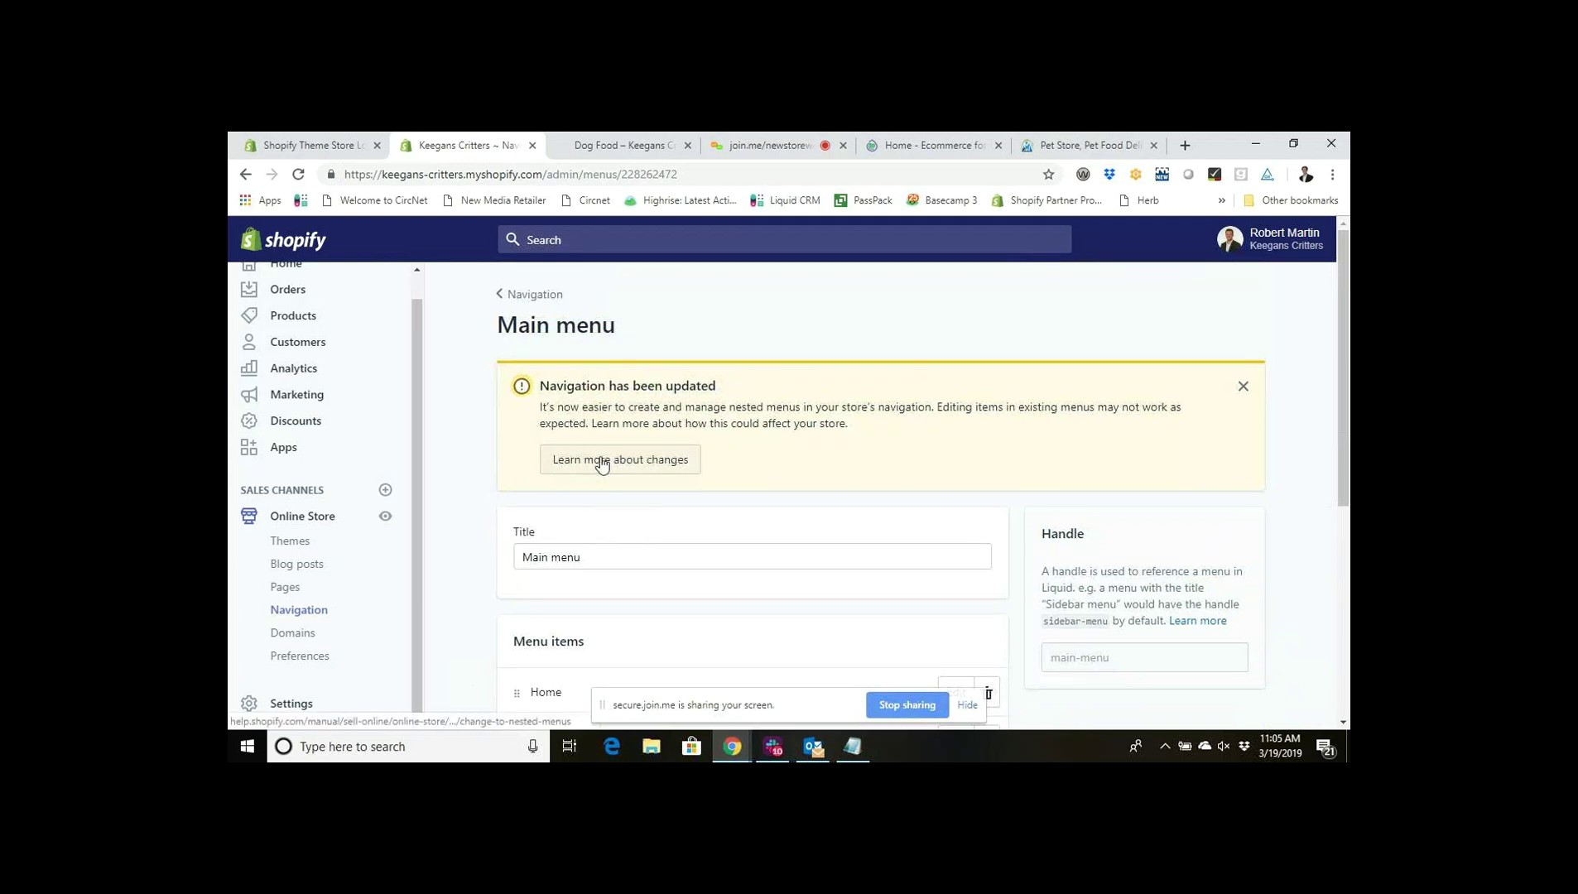